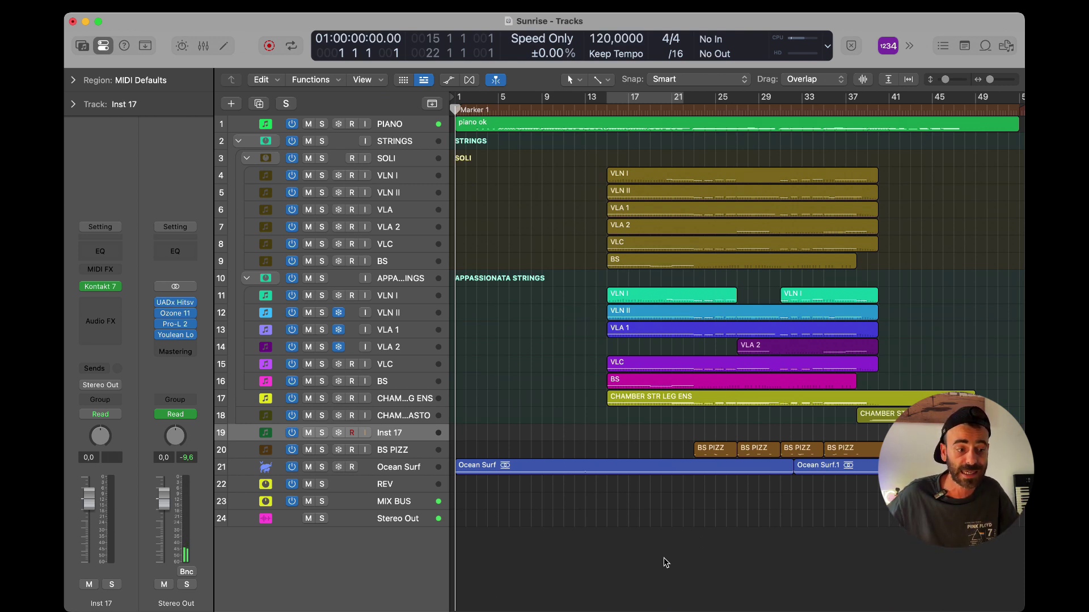
- Select the CHAMBER STR LEG ENS region, turn on cycle mode, and view the Kontakt instrument loaded on its track
{"action": "left_click", "coordinate": [418, 404]}
{"action": "key", "text": "c"}
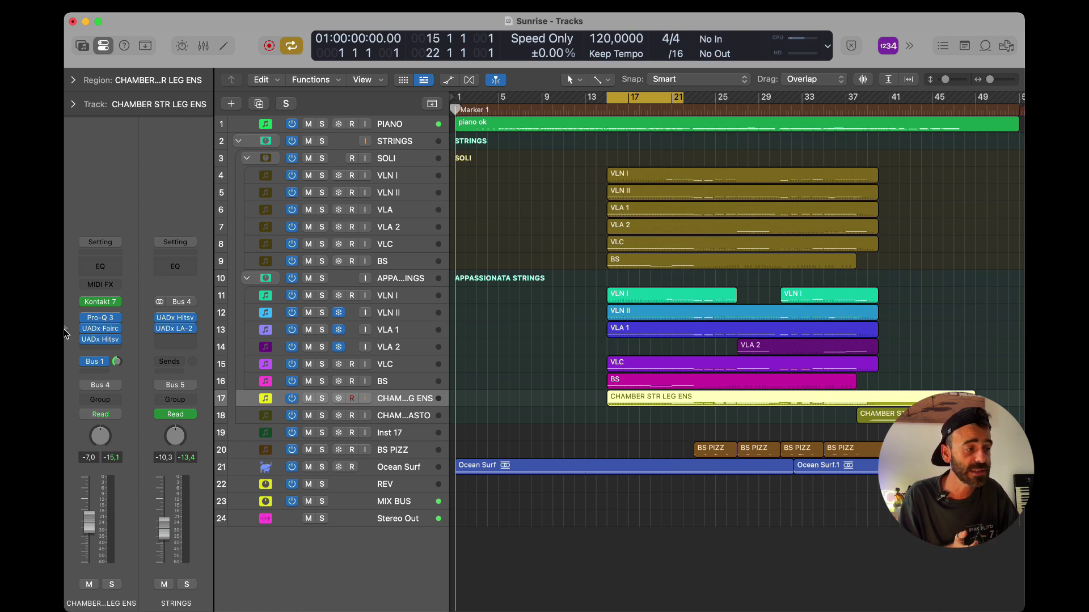
{"action": "left_click", "coordinate": [100, 302]}
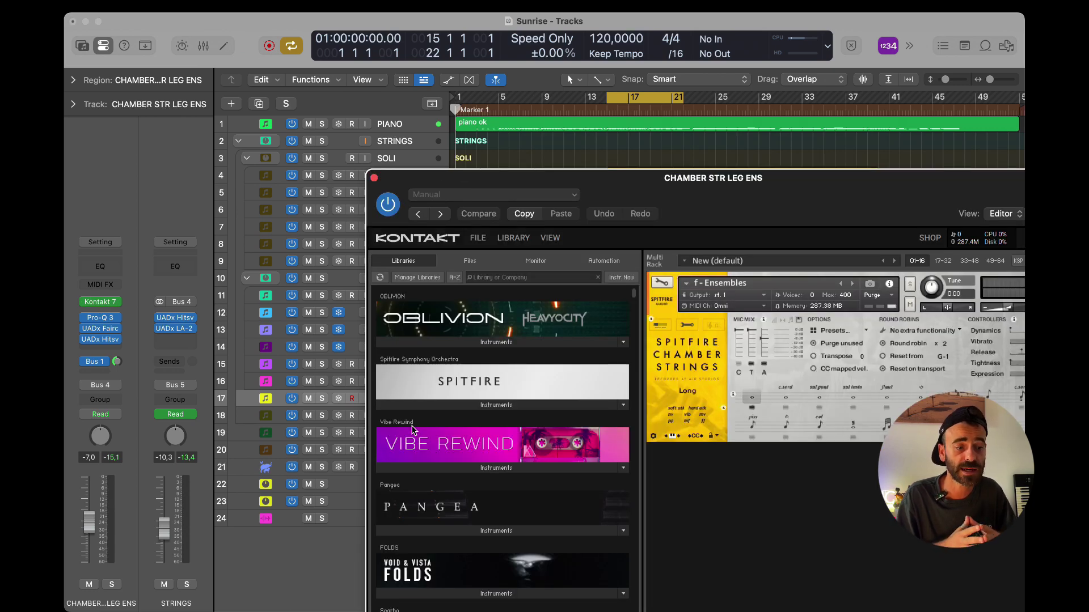
{"action": "left_click", "coordinate": [373, 178]}
- Open the CHAMBER STR LEG ENS region in the Piano Roll with cycle mode off, showing bars 15 to 23 enlarged
{"action": "scroll", "coordinate": [590, 311], "scroll_direction": "up", "scroll_amount": 5}
{"action": "scroll", "coordinate": [547, 299], "scroll_direction": "down", "scroll_amount": 2}
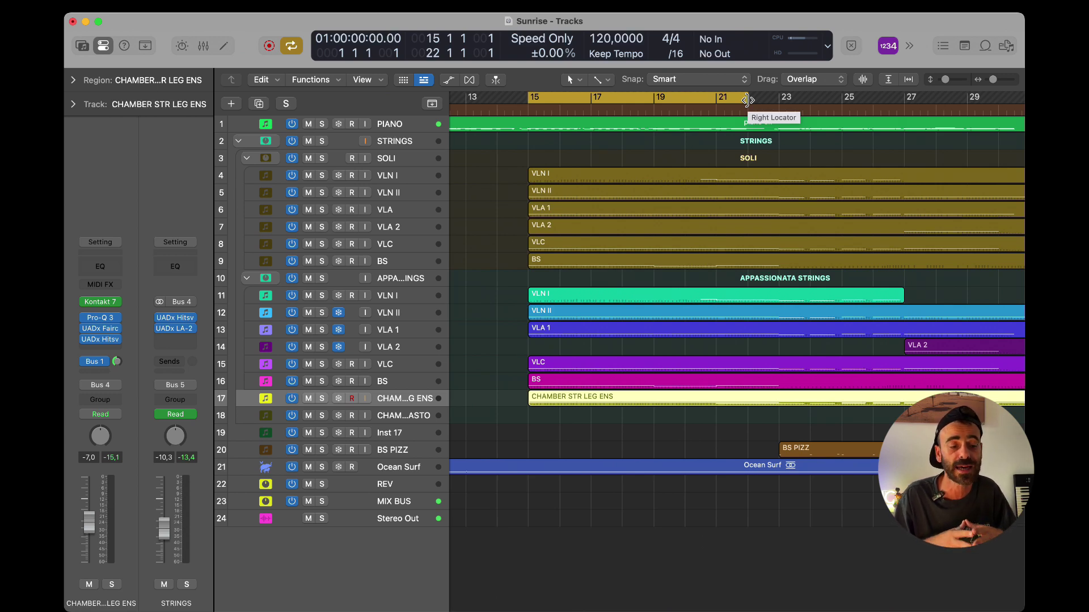
{"action": "double_click", "coordinate": [547, 399]}
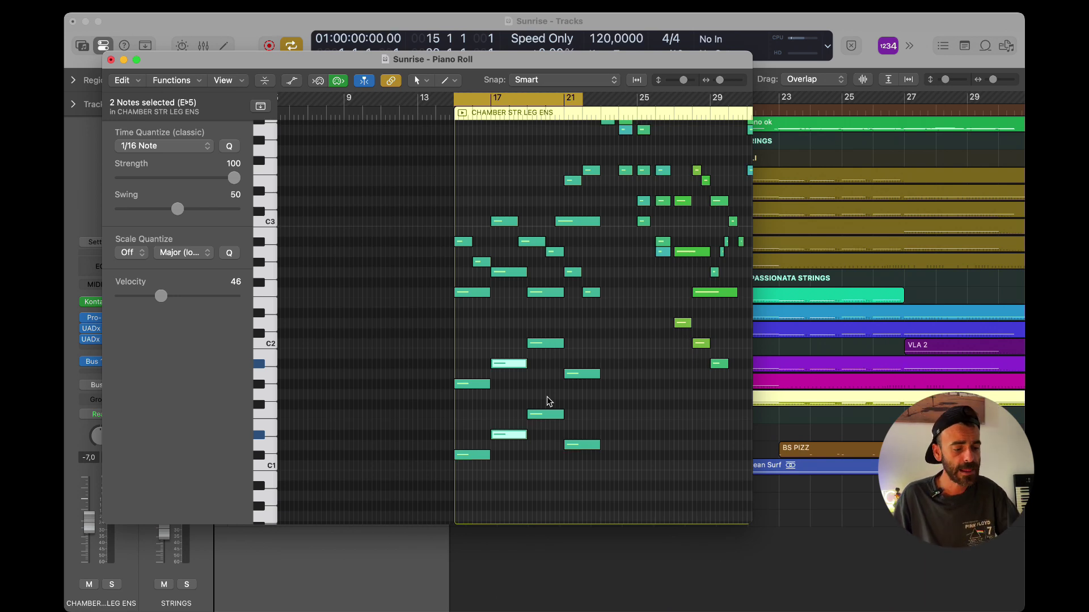
{"action": "key", "text": "c"}
{"action": "key", "text": "super+Right"}
{"action": "key", "text": "super+Right"}
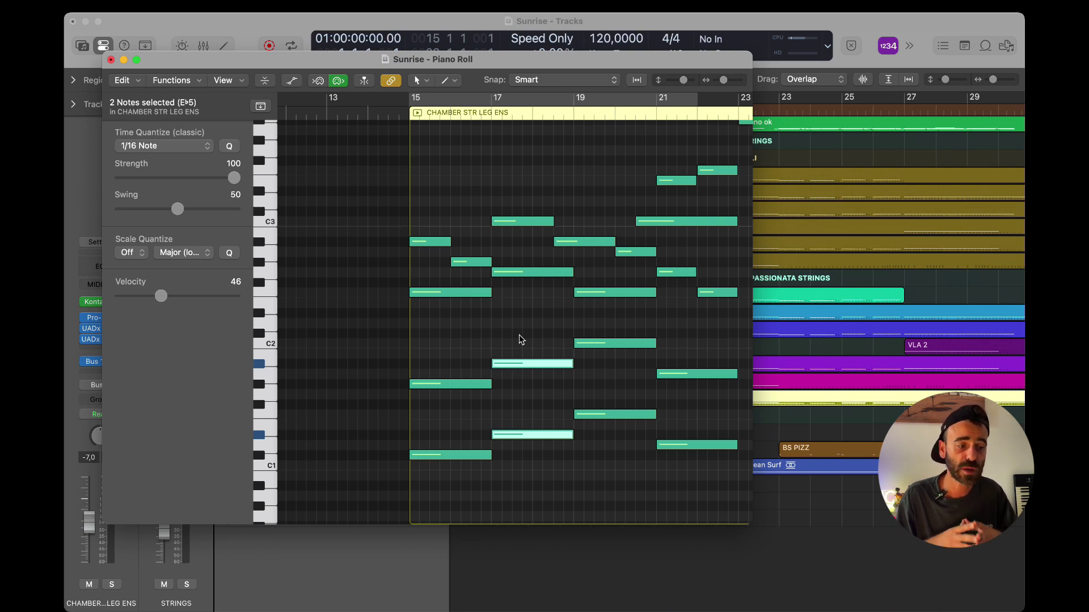
- Examine the chord at bar 15 by selecting all its notes, its individual inner voices, the two melody notes, and the four-note chord
{"action": "left_click_drag", "start_coordinate": [435, 476], "coordinate": [460, 240]}
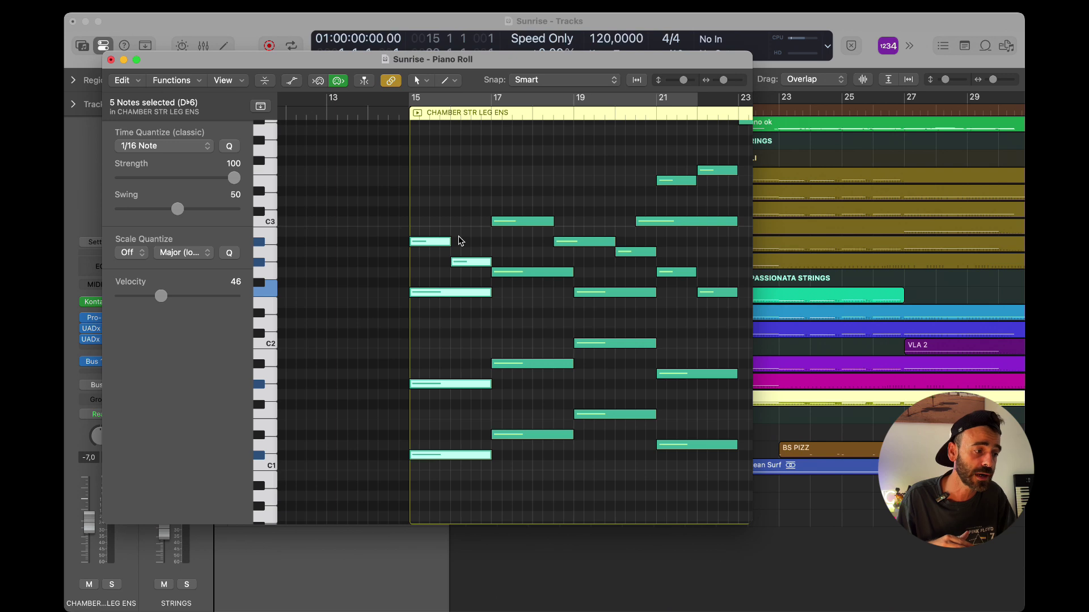
{"action": "left_click", "coordinate": [426, 384]}
{"action": "left_click", "coordinate": [439, 292]}
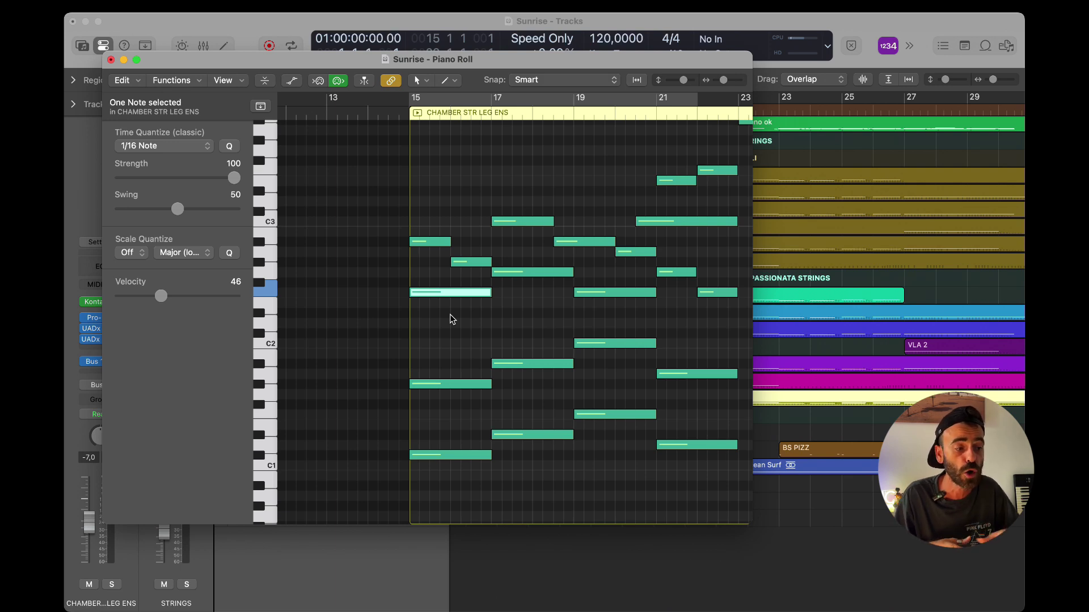
{"action": "left_click", "coordinate": [449, 384]}
{"action": "mouse_move", "coordinate": [448, 386]}
{"action": "left_mouse_down"}
{"action": "mouse_move", "coordinate": [448, 340]}
{"action": "mouse_move", "coordinate": [448, 387]}
{"action": "left_mouse_up"}
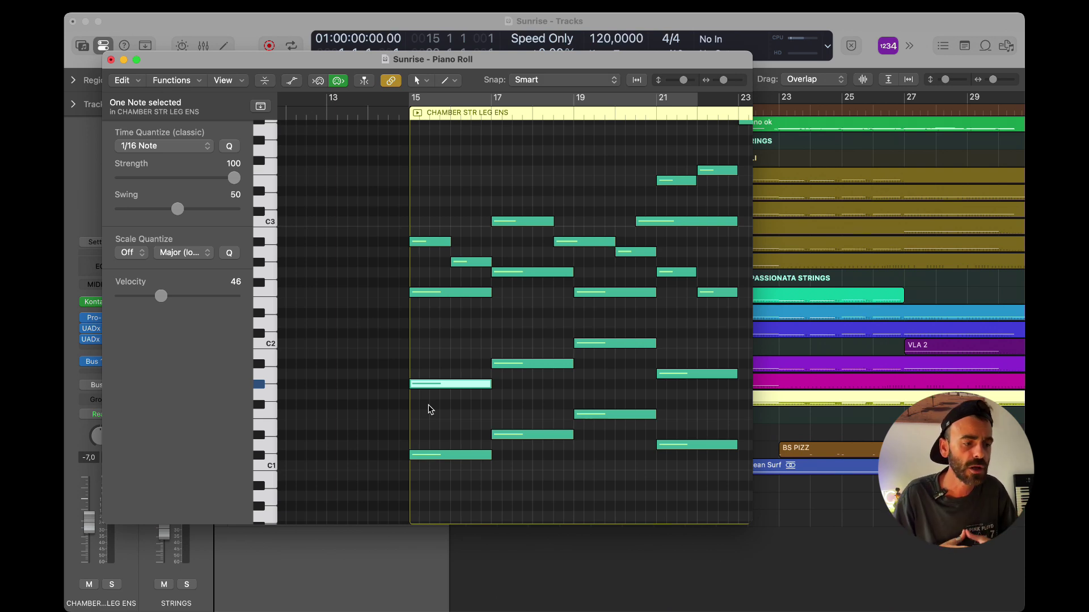
{"action": "left_click_drag", "start_coordinate": [421, 210], "coordinate": [464, 265]}
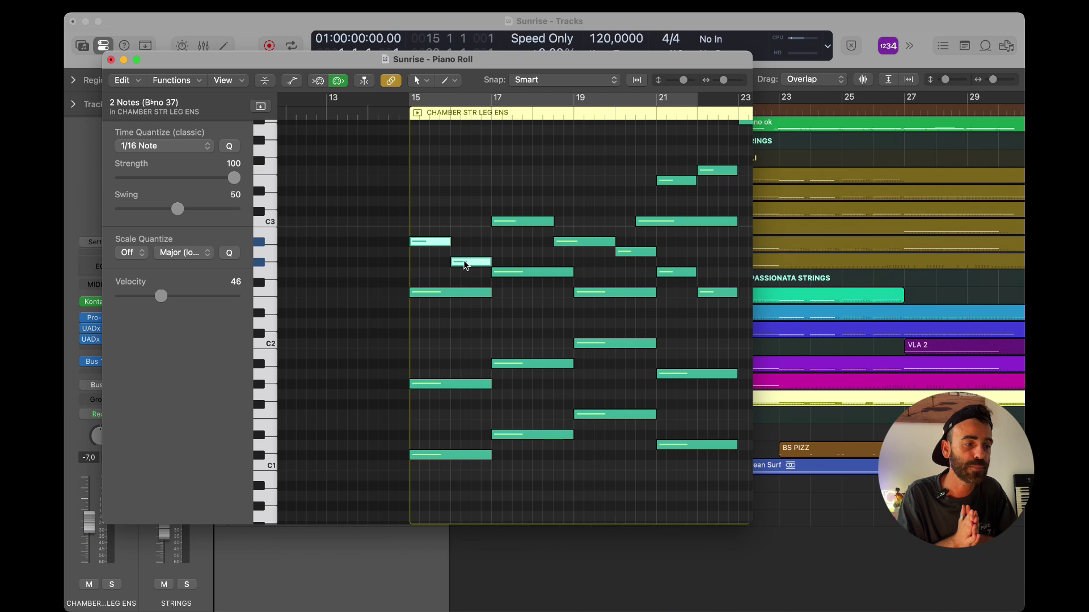
{"action": "left_click", "coordinate": [437, 232]}
{"action": "left_click_drag", "start_coordinate": [437, 232], "coordinate": [429, 504]}
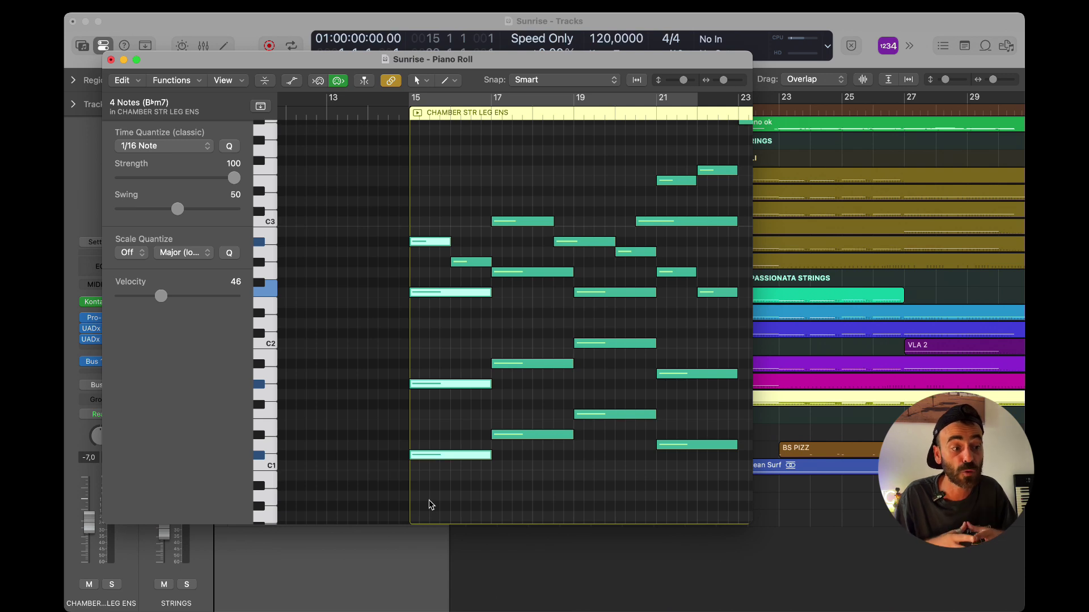
- Examine the chords at bars 17 and 19, including how the held melody note combines with the notes on each side of bar 19
{"action": "left_click_drag", "start_coordinate": [524, 205], "coordinate": [530, 464]}
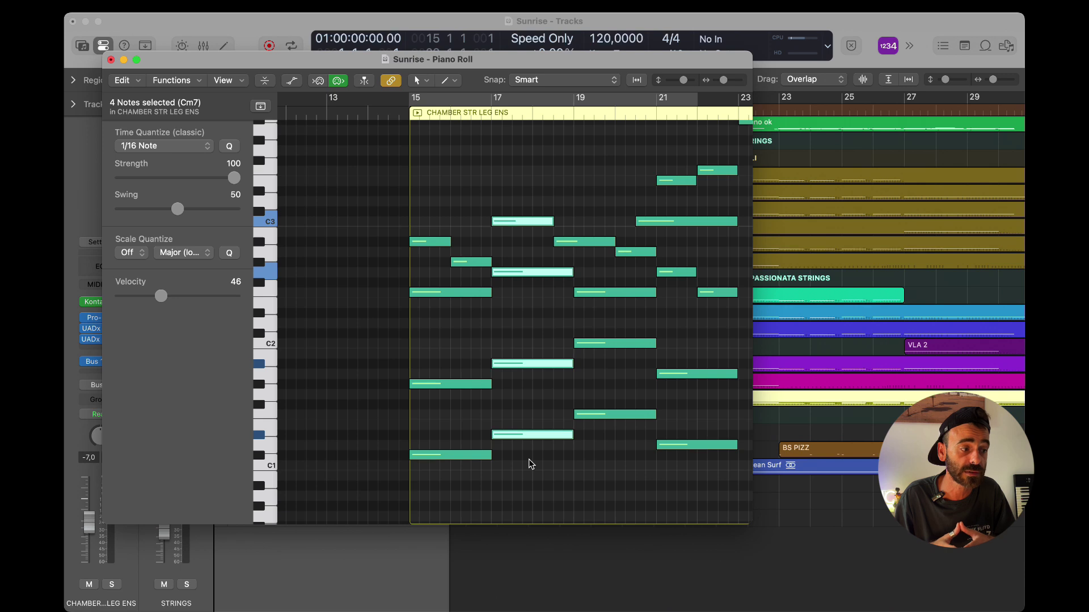
{"action": "left_click_drag", "start_coordinate": [510, 162], "coordinate": [583, 251]}
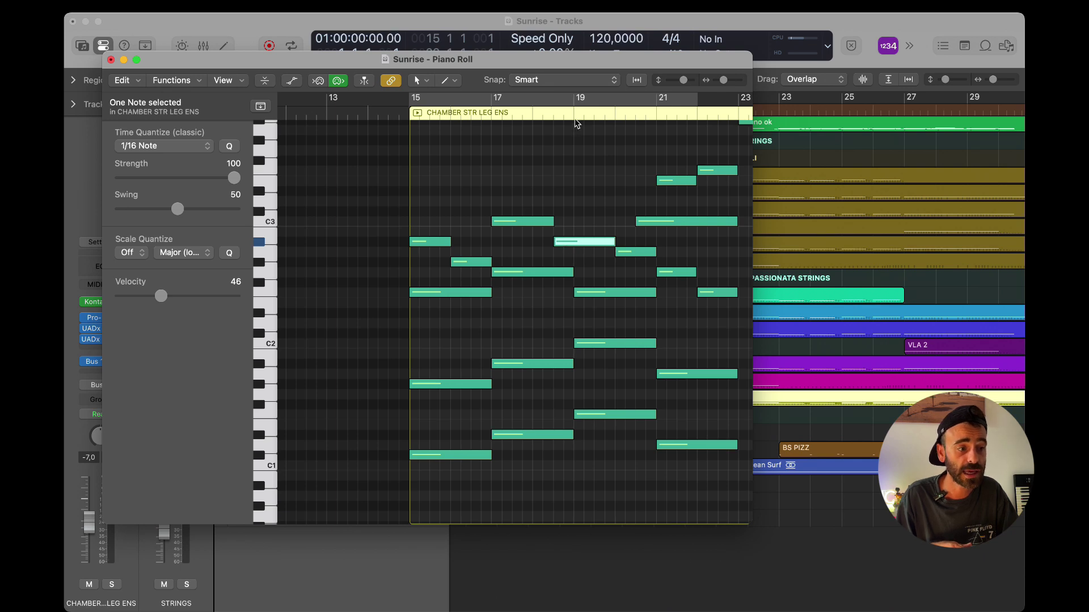
{"action": "left_click", "coordinate": [574, 113]}
{"action": "left_click", "coordinate": [569, 225]}
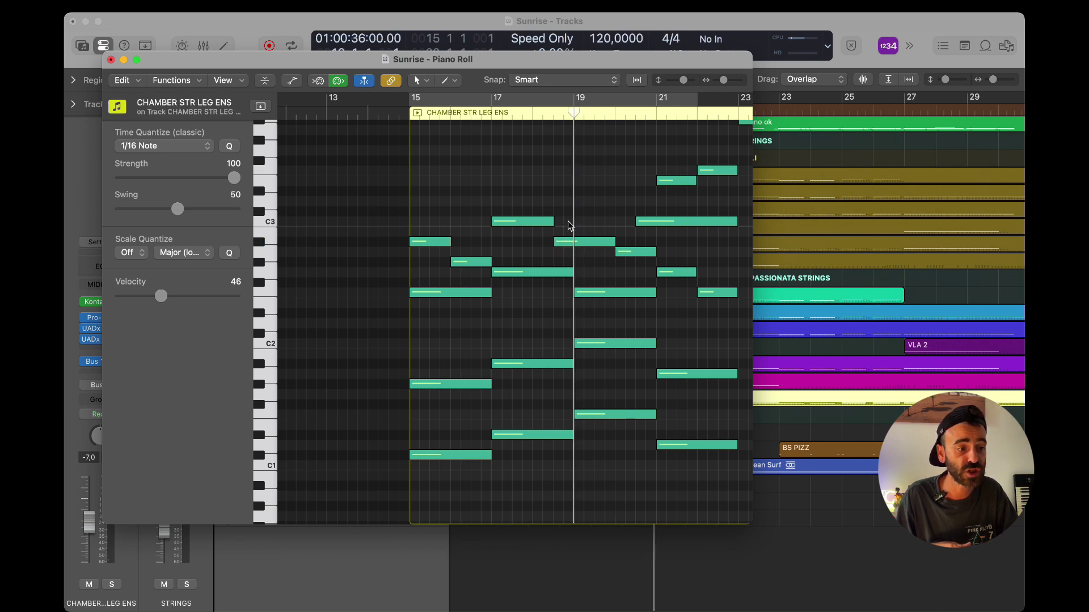
{"action": "left_click_drag", "start_coordinate": [569, 225], "coordinate": [559, 448]}
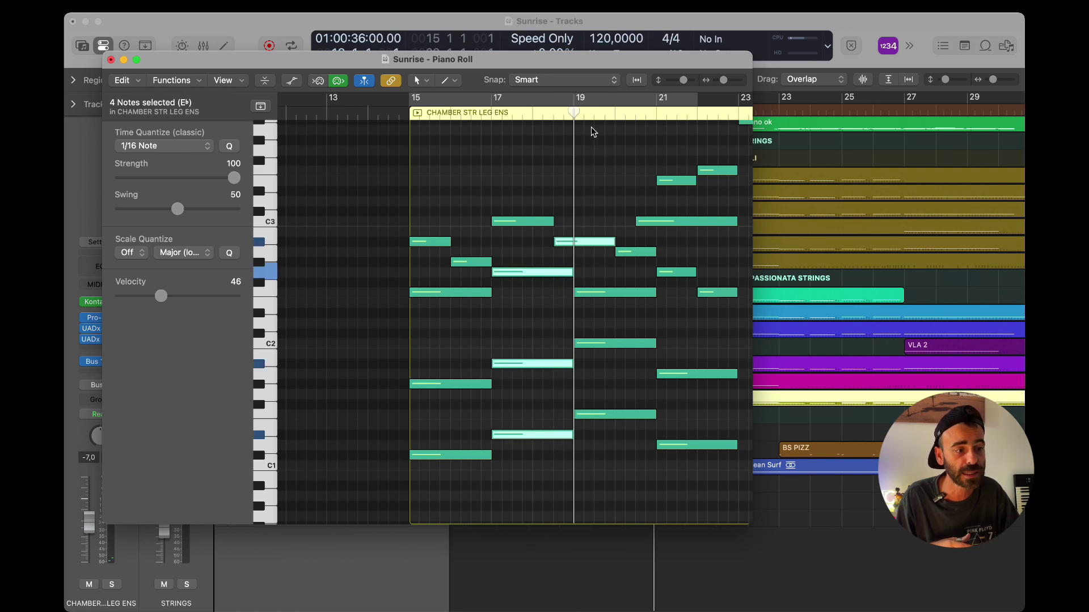
{"action": "left_click_drag", "start_coordinate": [601, 192], "coordinate": [612, 440]}
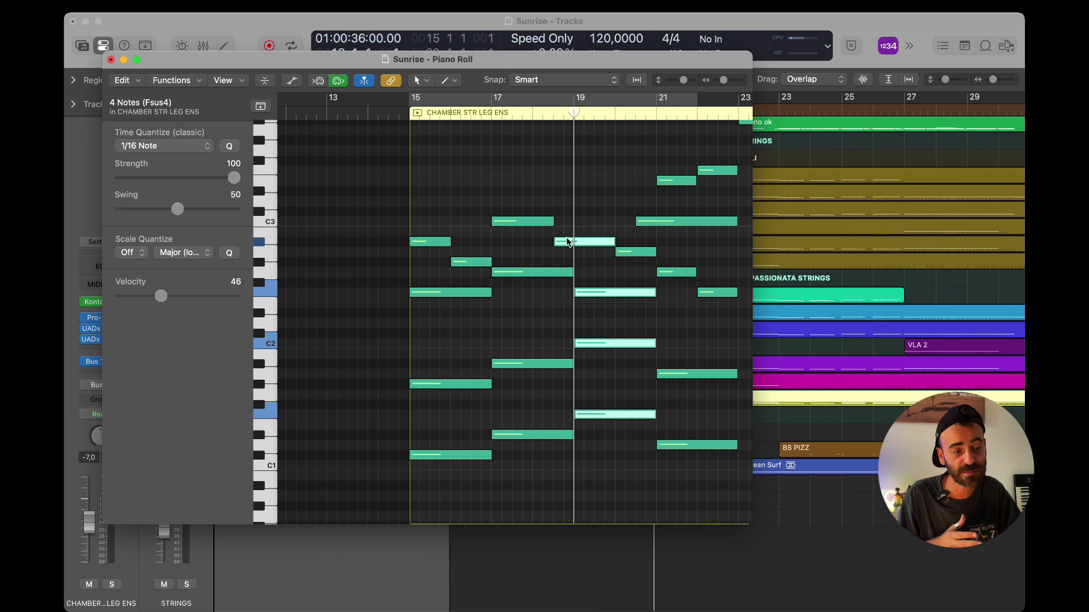
{"action": "left_click", "coordinate": [588, 213]}
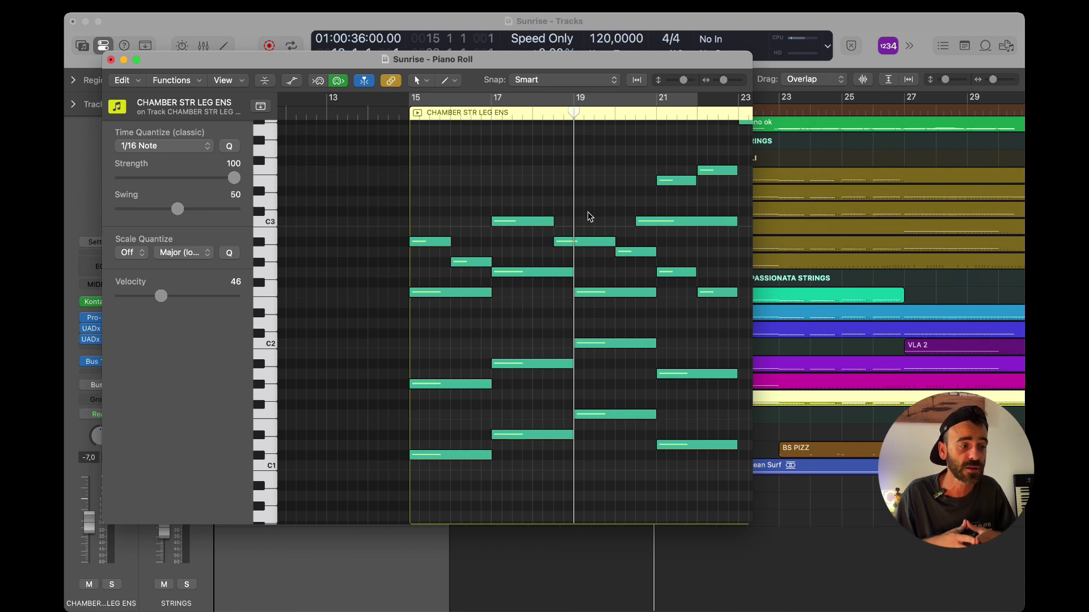
- Examine the melody note leading into bar 21 and the individual inner and upper notes across bars 21 and 22
{"action": "left_click", "coordinate": [636, 250]}
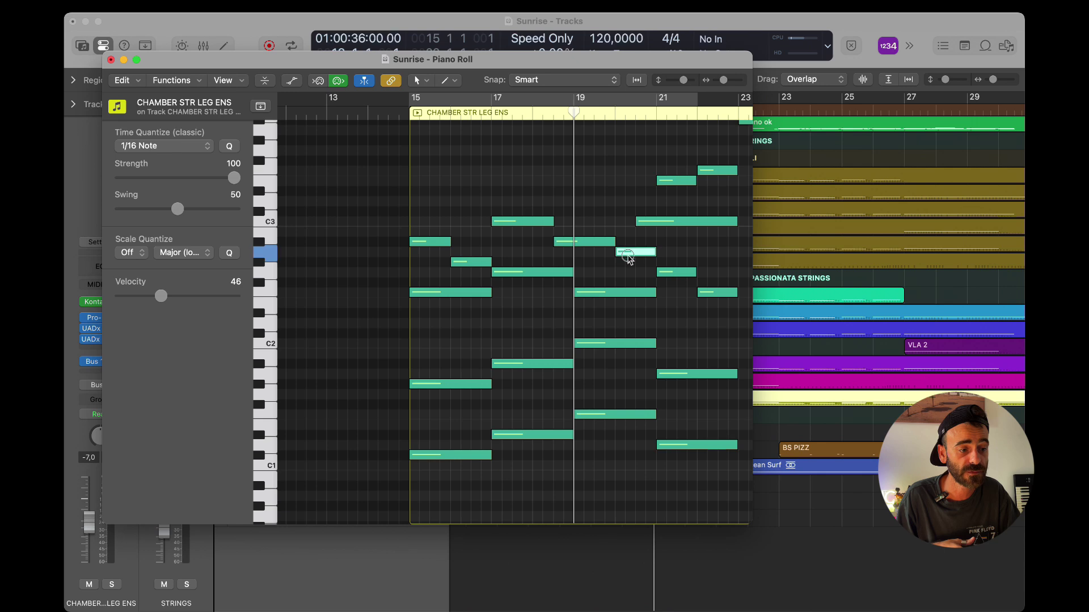
{"action": "scroll", "coordinate": [629, 261], "scroll_direction": "right", "scroll_amount": 3}
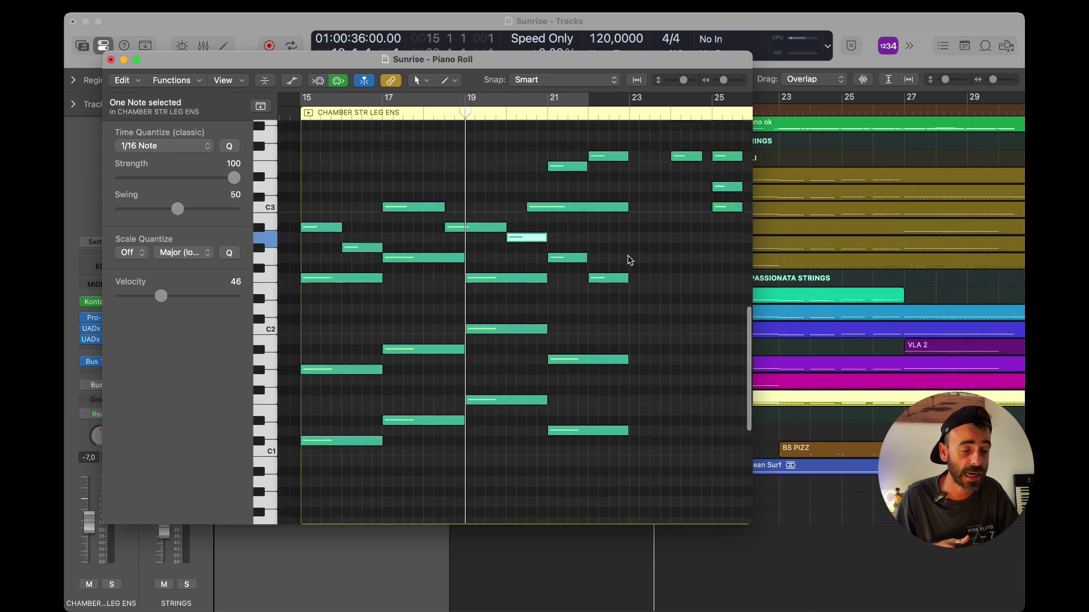
{"action": "scroll", "coordinate": [629, 260], "scroll_direction": "up", "scroll_amount": 2}
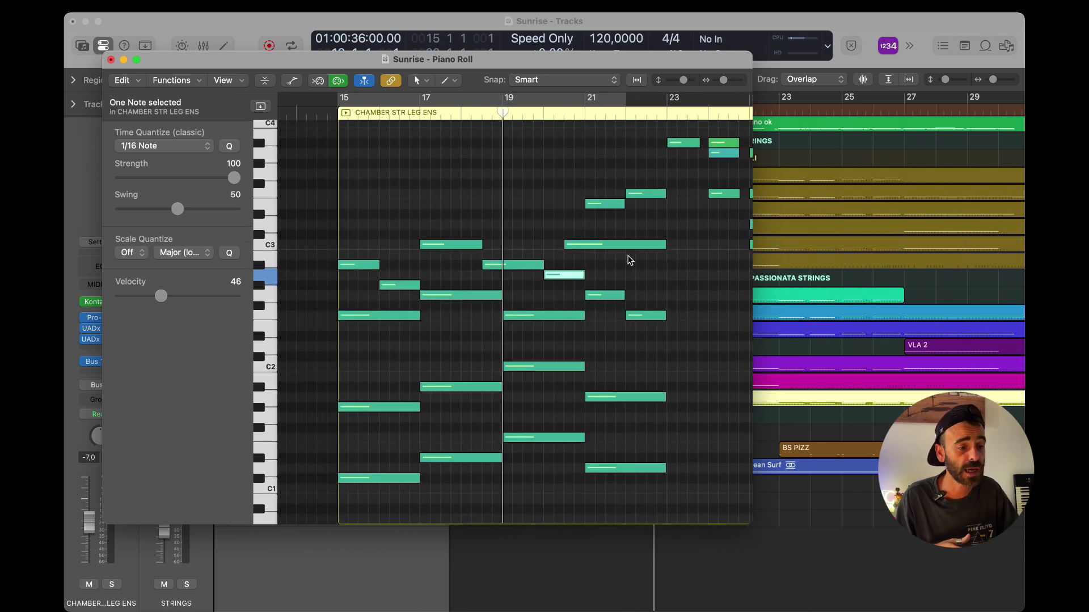
{"action": "scroll", "coordinate": [629, 260], "scroll_direction": "down", "scroll_amount": 2}
{"action": "left_click_drag", "start_coordinate": [660, 482], "coordinate": [607, 257]}
{"action": "left_click", "coordinate": [605, 260]}
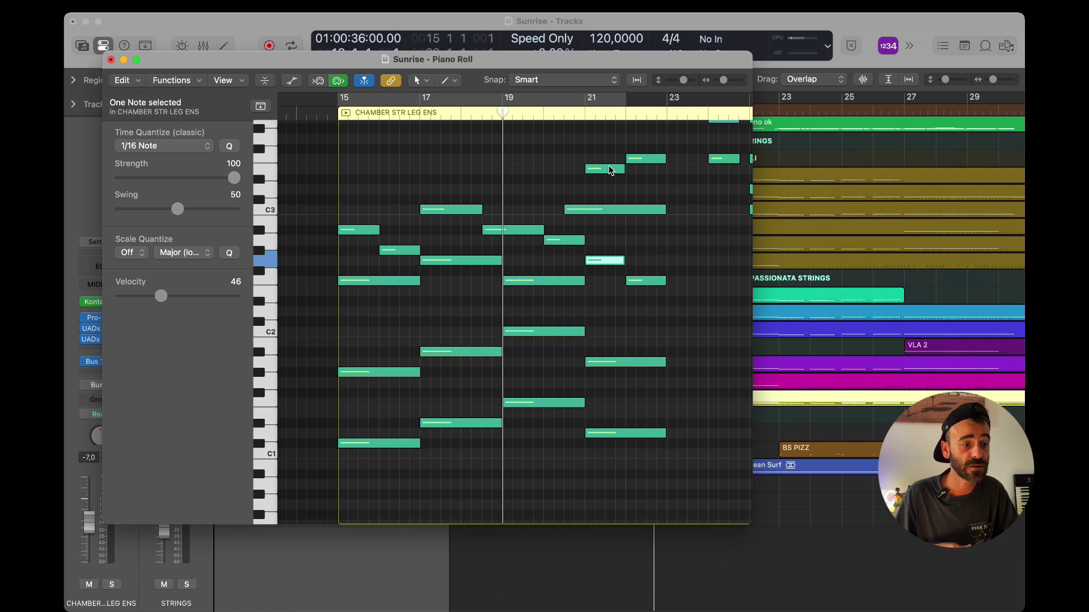
{"action": "left_click", "coordinate": [598, 248]}
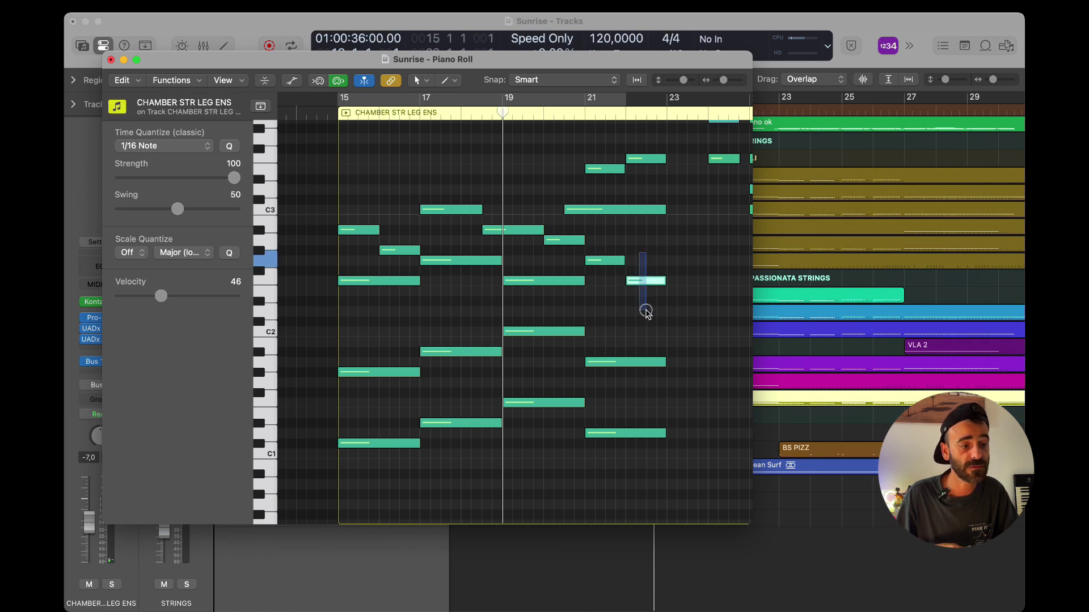
{"action": "left_click", "coordinate": [604, 169]}
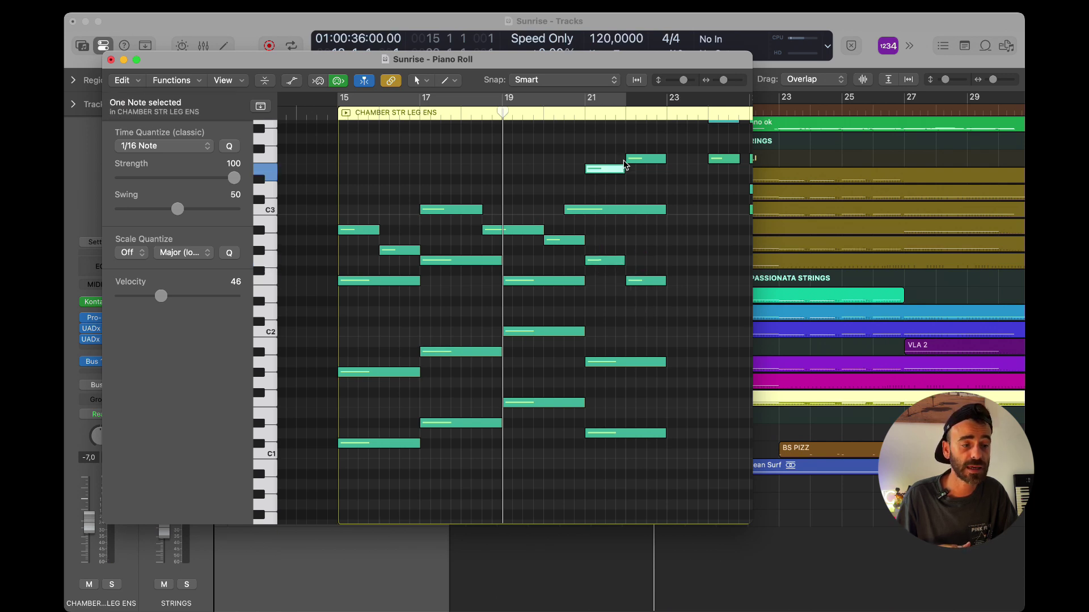
{"action": "key", "text": "Right"}
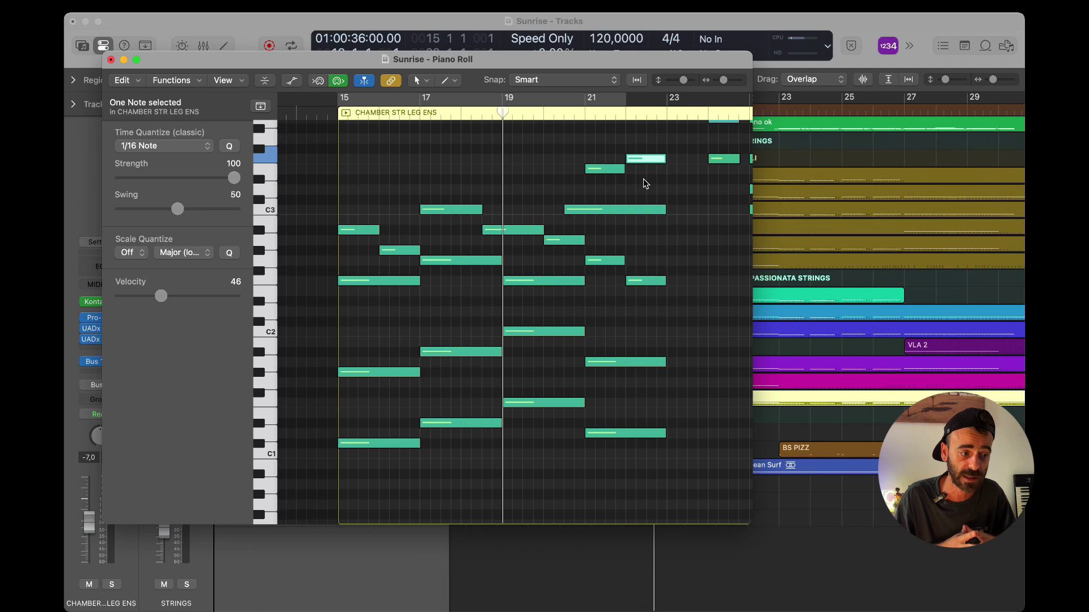
- Mute the PIANO track and play the string passage from just before bar 15 to the end of bar 22
{"action": "left_click", "coordinate": [332, 113]}
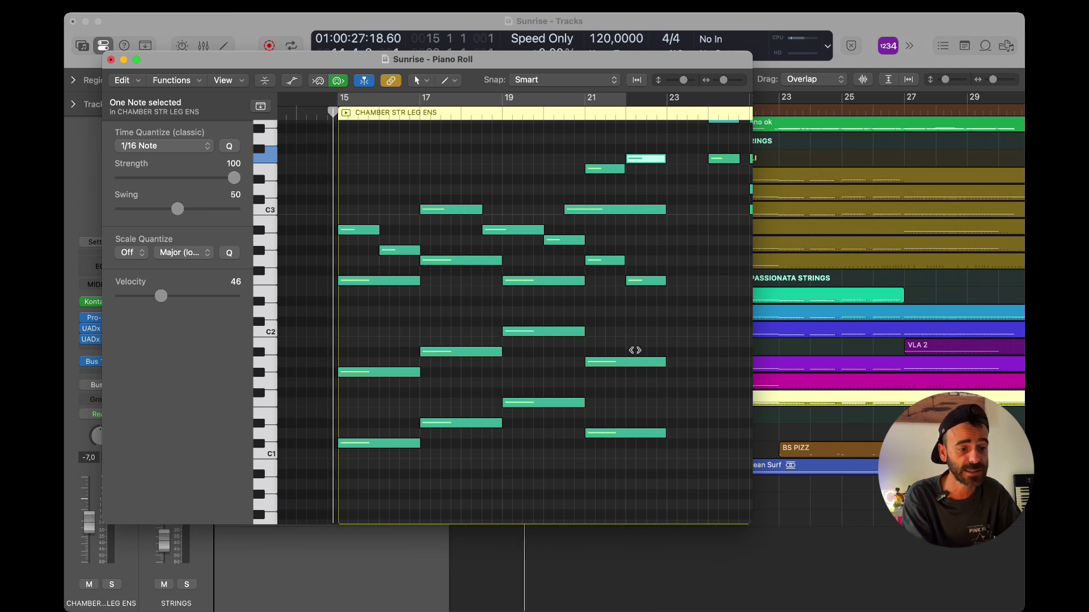
{"action": "key", "text": "super+w"}
{"action": "key", "text": "super+4"}
{"action": "key", "text": "space"}
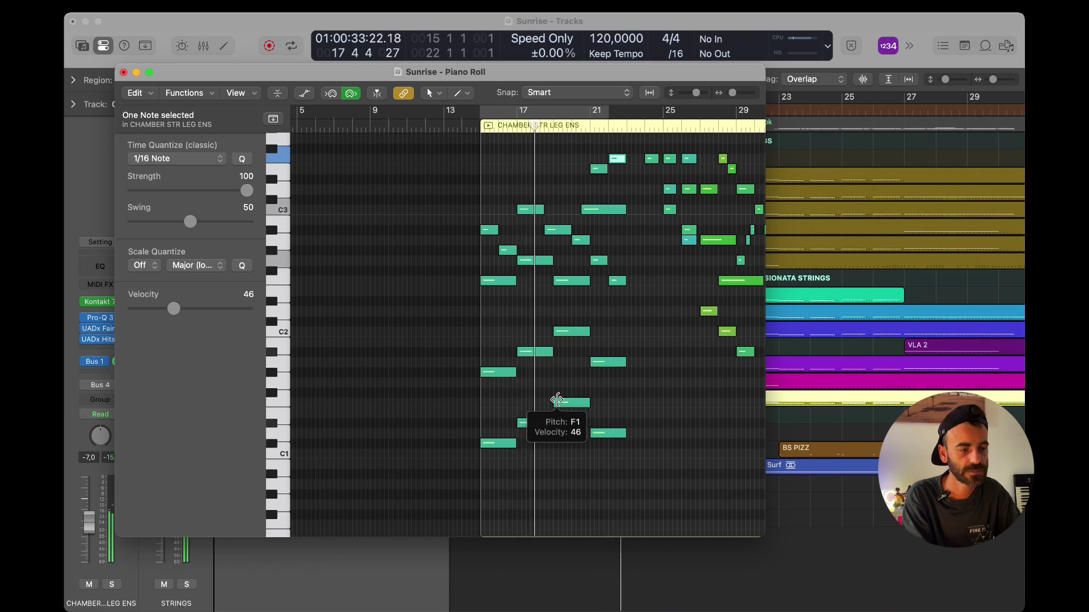
{"action": "scroll", "coordinate": [558, 402], "scroll_direction": "up", "scroll_amount": 3}
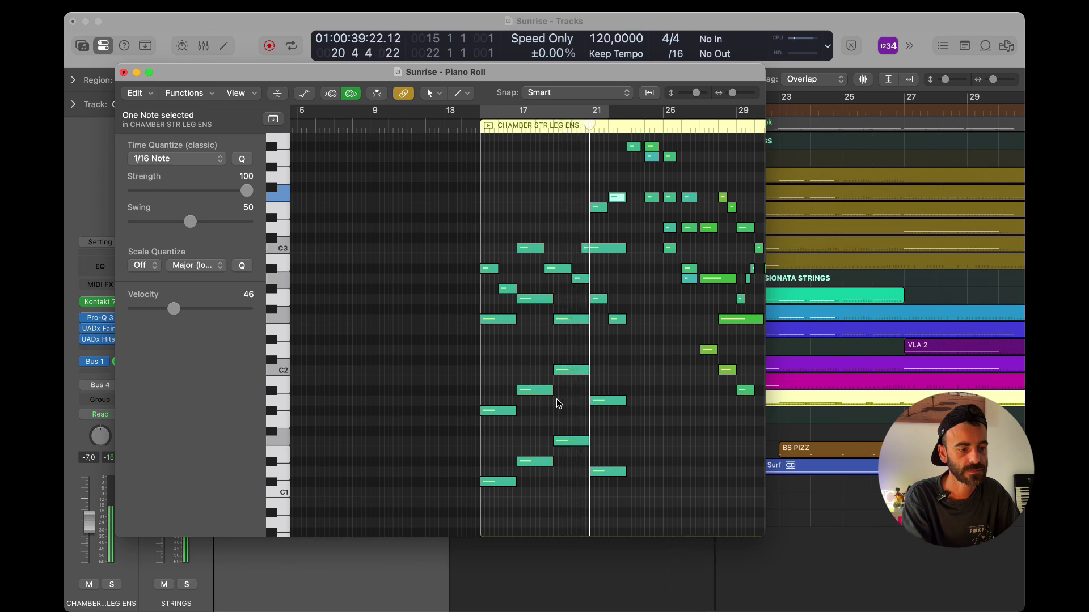
{"action": "scroll", "coordinate": [556, 399], "scroll_direction": "up", "scroll_amount": 10}
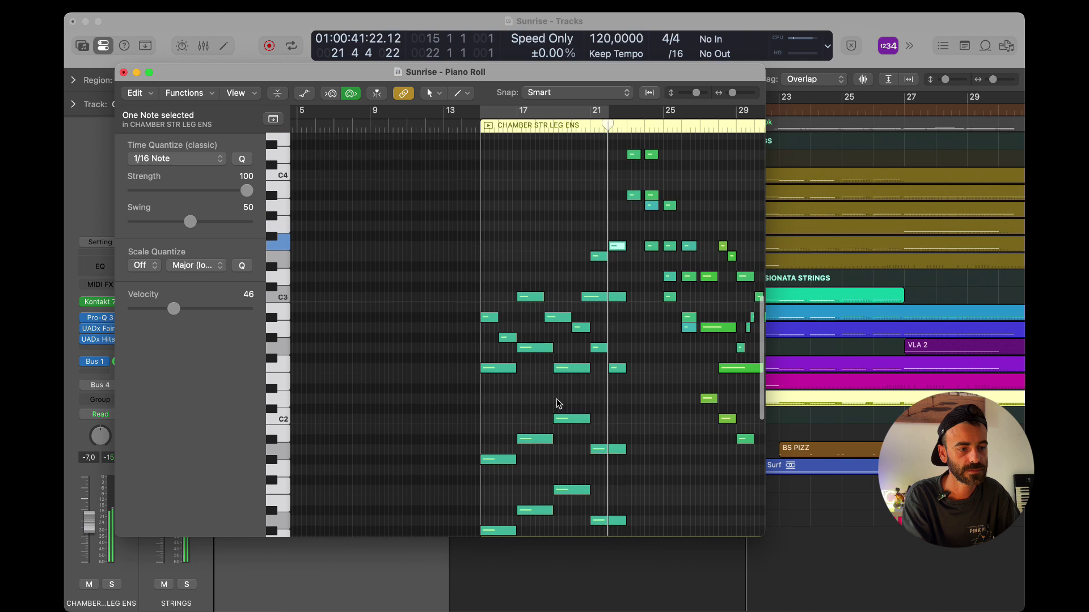
{"action": "key", "text": "space"}
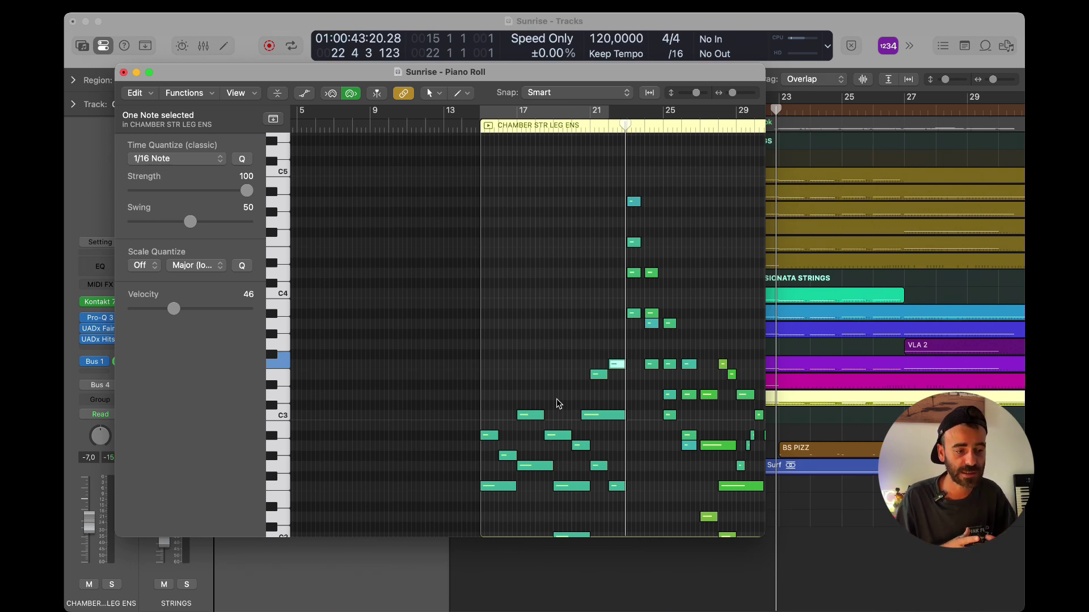
- Select the first BS PIZZ region and briefly solo its track
{"action": "scroll", "coordinate": [556, 399], "scroll_direction": "down", "scroll_amount": 8}
{"action": "left_click", "coordinate": [808, 457]}
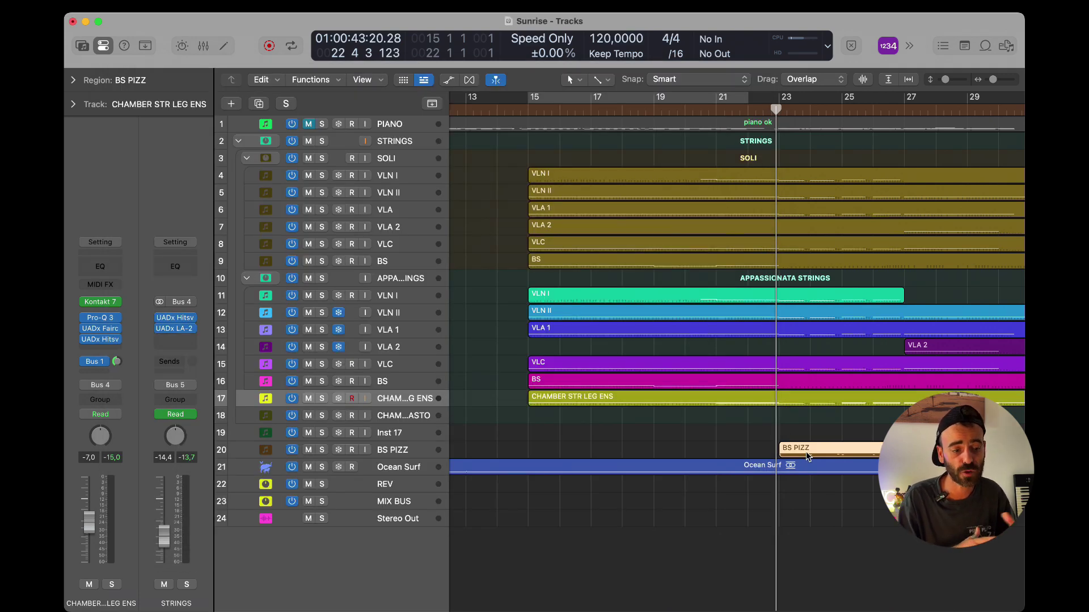
{"action": "left_click", "coordinate": [322, 451]}
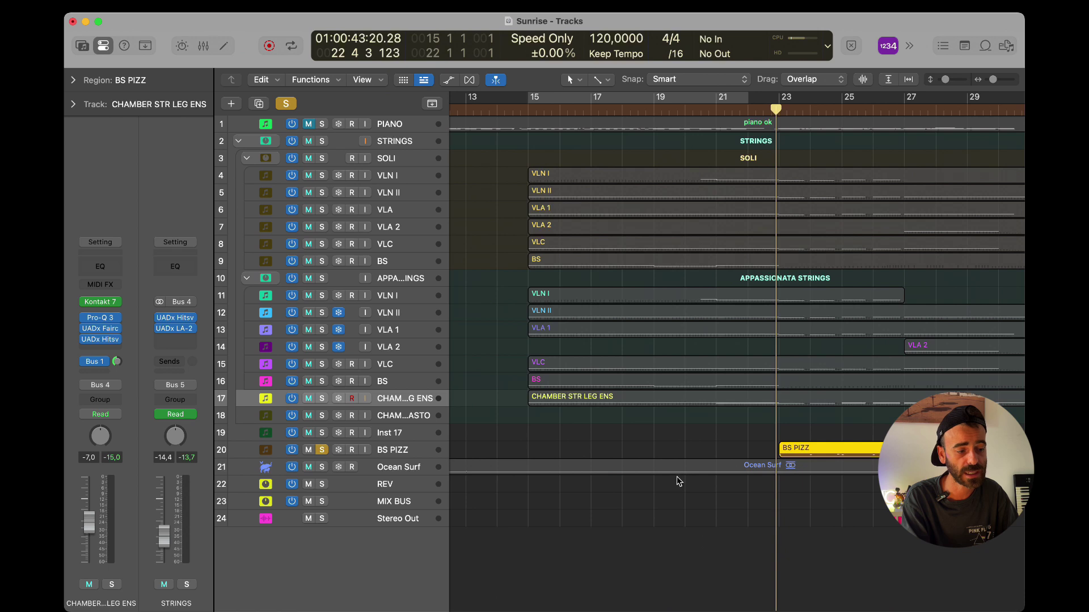
{"action": "left_click", "coordinate": [321, 450]}
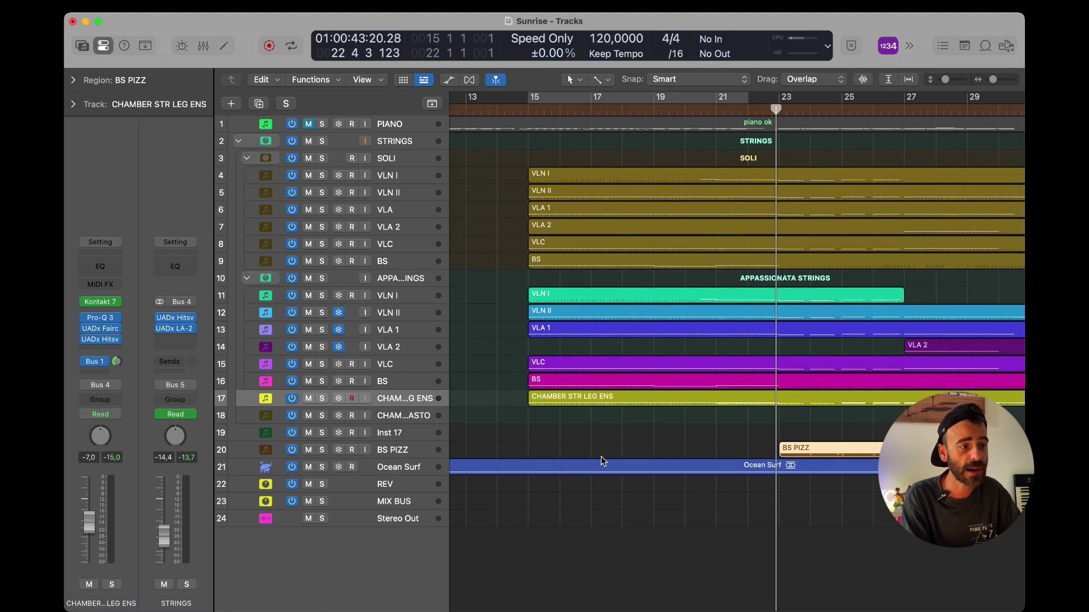
- Reopen the CHAMBER STR LEG ENS region in the Piano Roll and examine the four-note chord at bar 23
{"action": "left_click", "coordinate": [782, 402]}
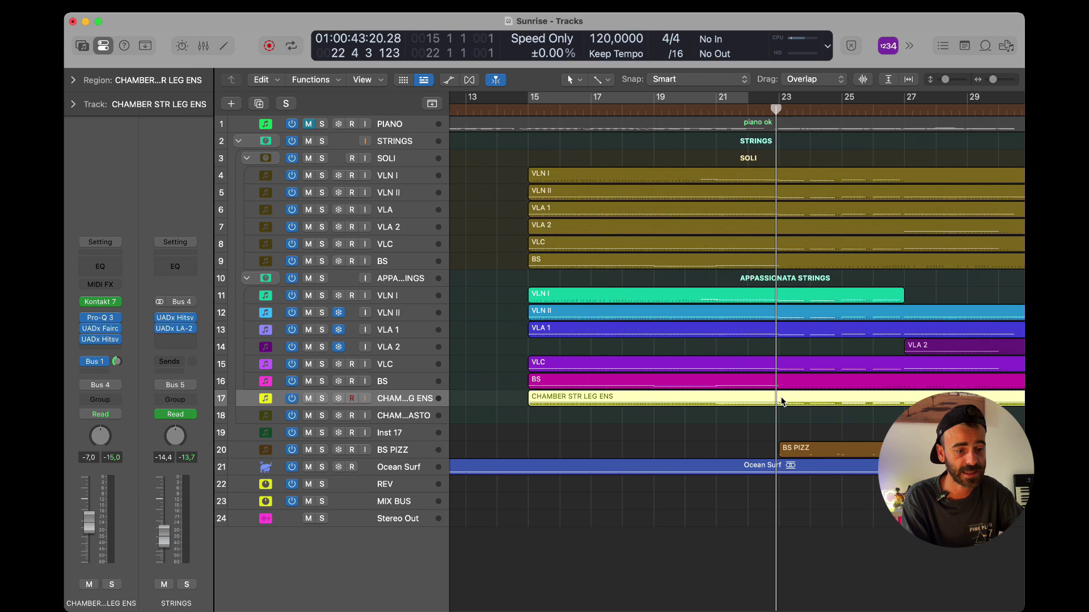
{"action": "double_click", "coordinate": [781, 401]}
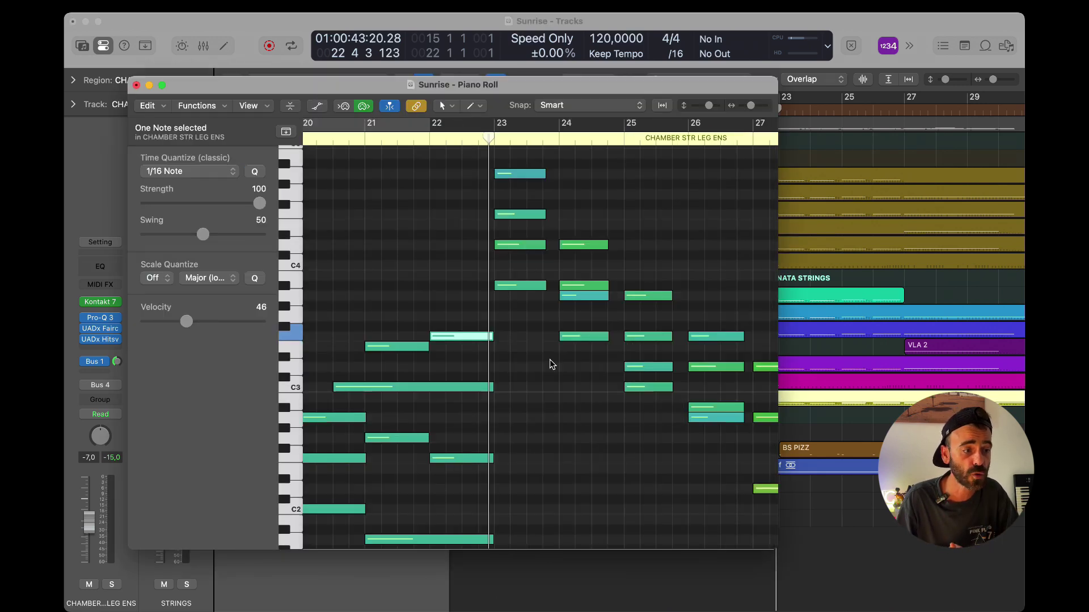
{"action": "left_click_drag", "start_coordinate": [528, 321], "coordinate": [525, 160]}
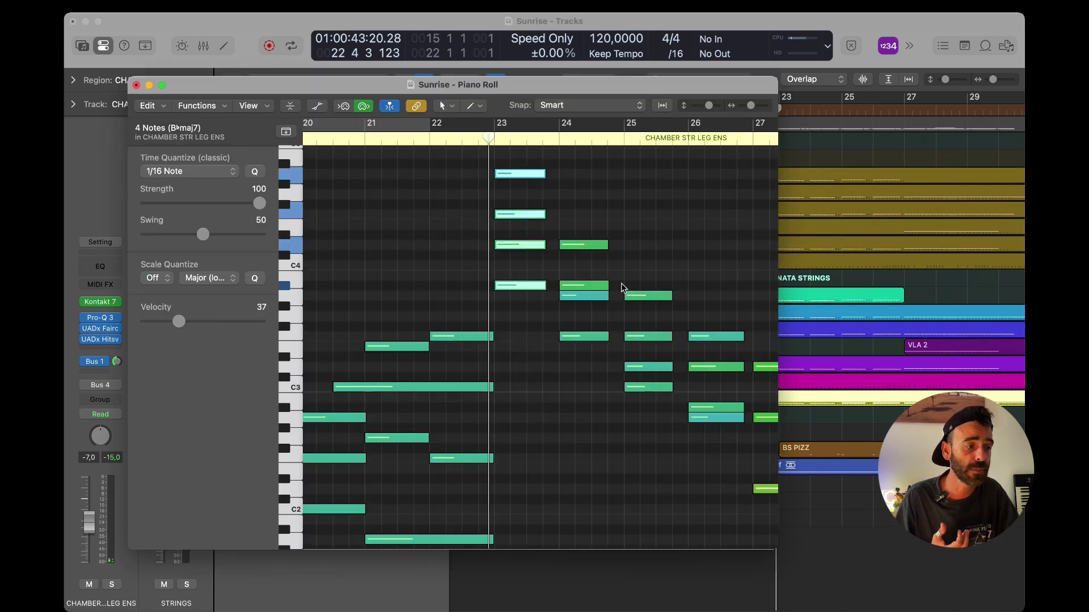
{"action": "scroll", "coordinate": [621, 288], "scroll_direction": "up", "scroll_amount": 5}
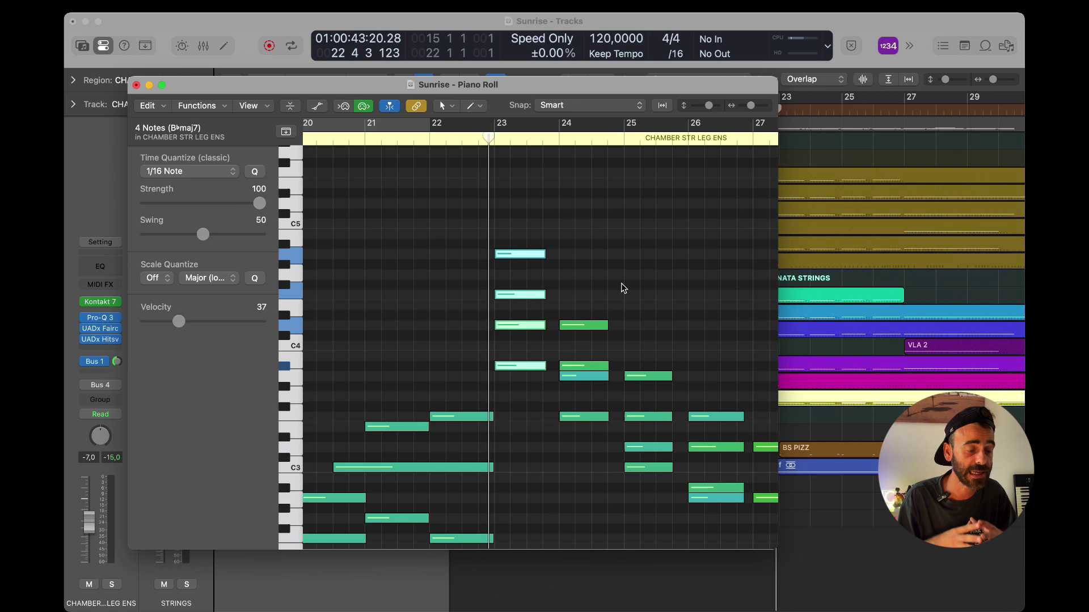
- Examine the four-note chords at bars 24 and 25 of the CHAMBER STR LEG ENS region
{"action": "left_click_drag", "start_coordinate": [578, 275], "coordinate": [591, 449]}
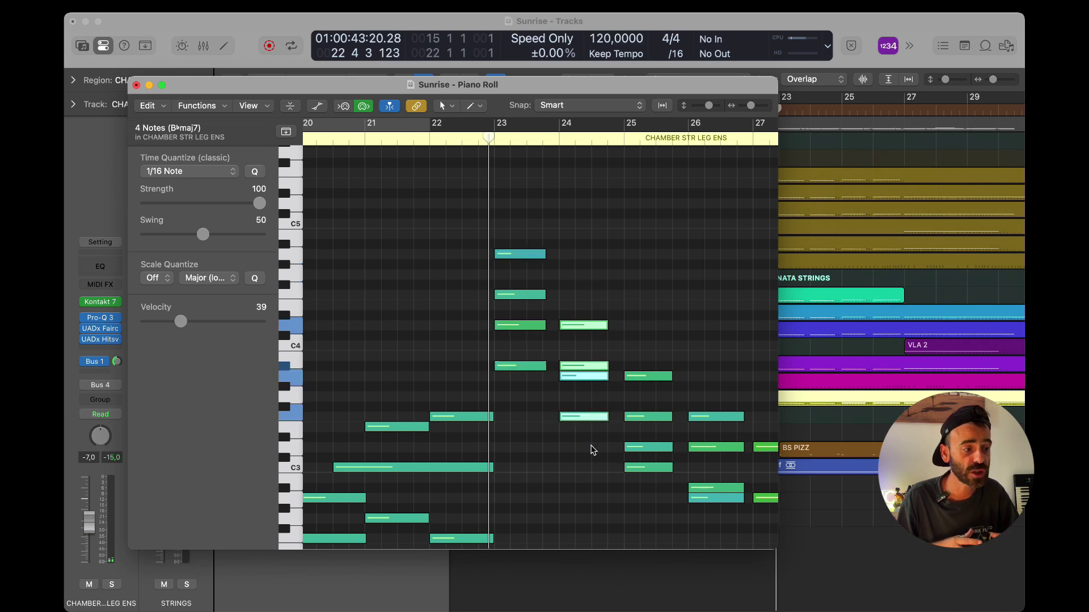
{"action": "scroll", "coordinate": [591, 449], "scroll_direction": "down", "scroll_amount": 2}
{"action": "left_click_drag", "start_coordinate": [636, 304], "coordinate": [652, 461]}
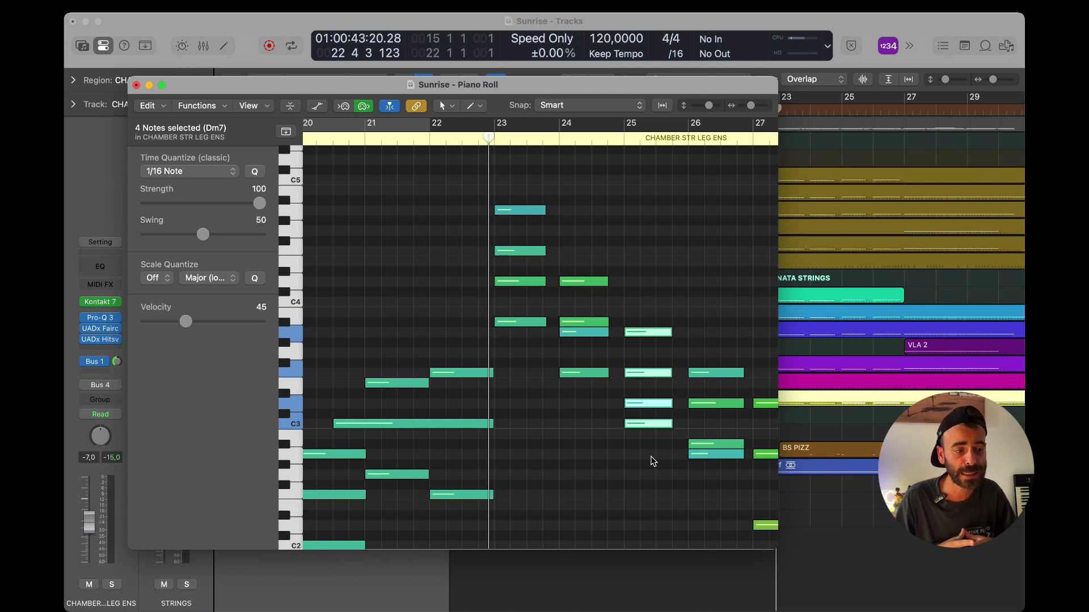
- Examine the upper melody notes from bar 28 through bar 30 and play the passage to the end of bar 30
{"action": "scroll", "coordinate": [653, 461], "scroll_direction": "down", "scroll_amount": 4}
{"action": "scroll", "coordinate": [653, 461], "scroll_direction": "right", "scroll_amount": 5}
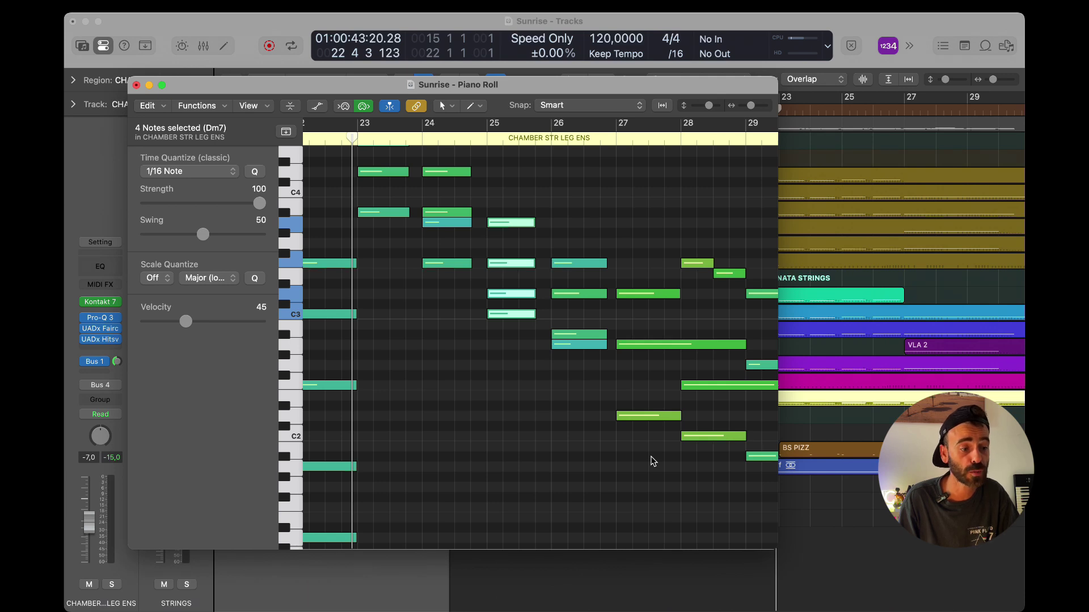
{"action": "scroll", "coordinate": [653, 461], "scroll_direction": "down", "scroll_amount": 2}
{"action": "scroll", "coordinate": [653, 461], "scroll_direction": "right", "scroll_amount": 3}
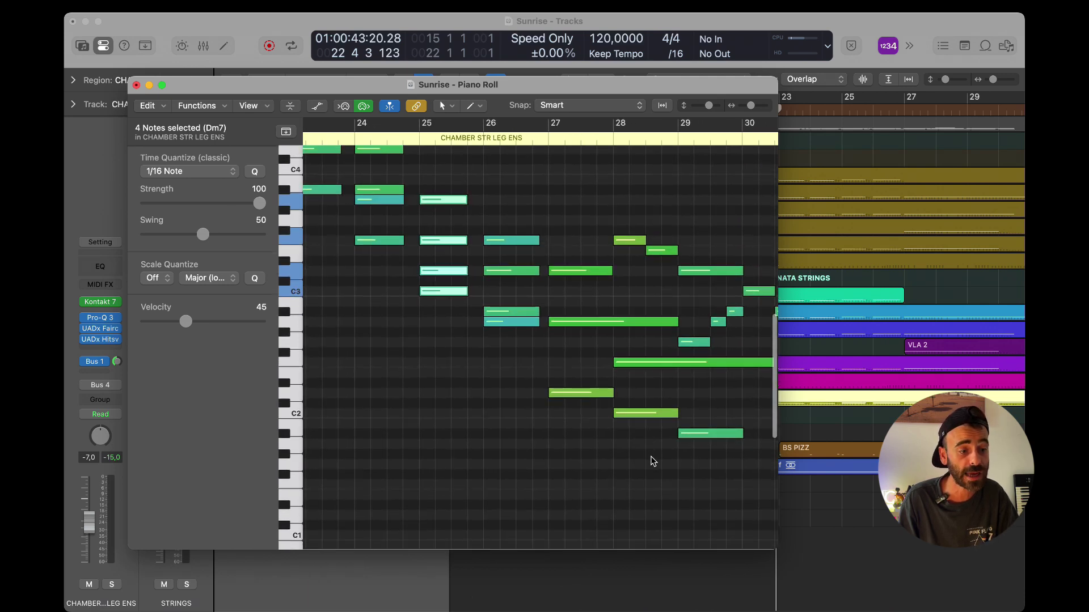
{"action": "scroll", "coordinate": [653, 461], "scroll_direction": "right", "scroll_amount": 3}
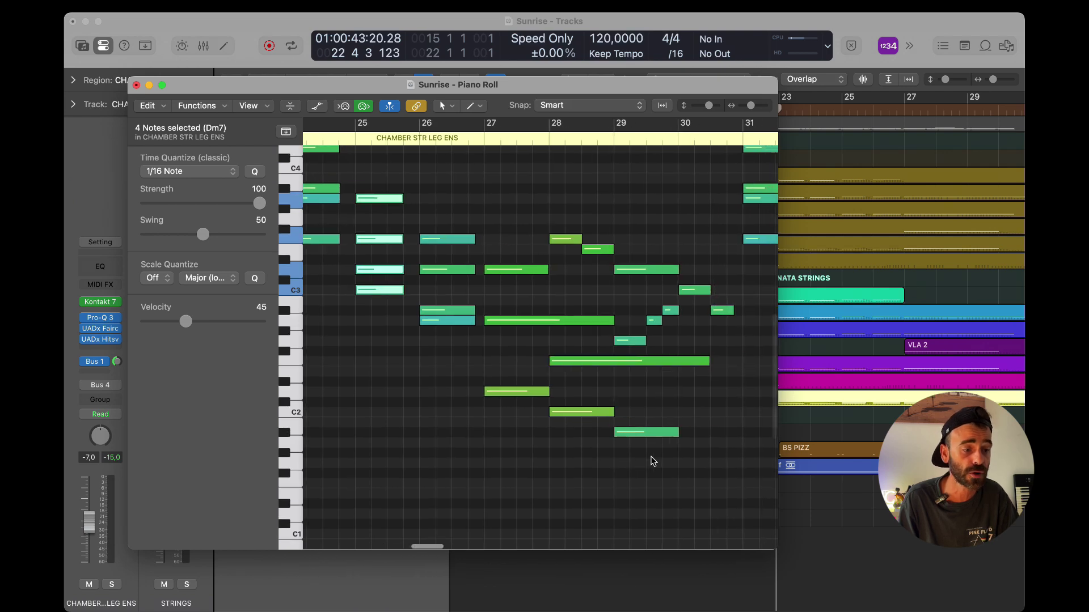
{"action": "left_click", "coordinate": [602, 214]}
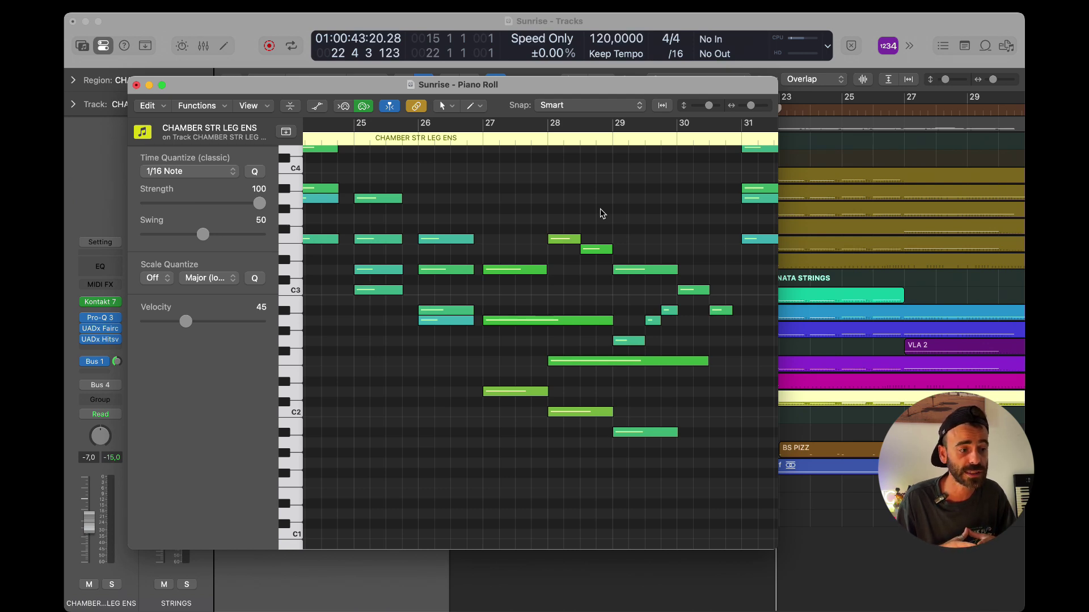
{"action": "left_click_drag", "start_coordinate": [567, 199], "coordinate": [666, 270]}
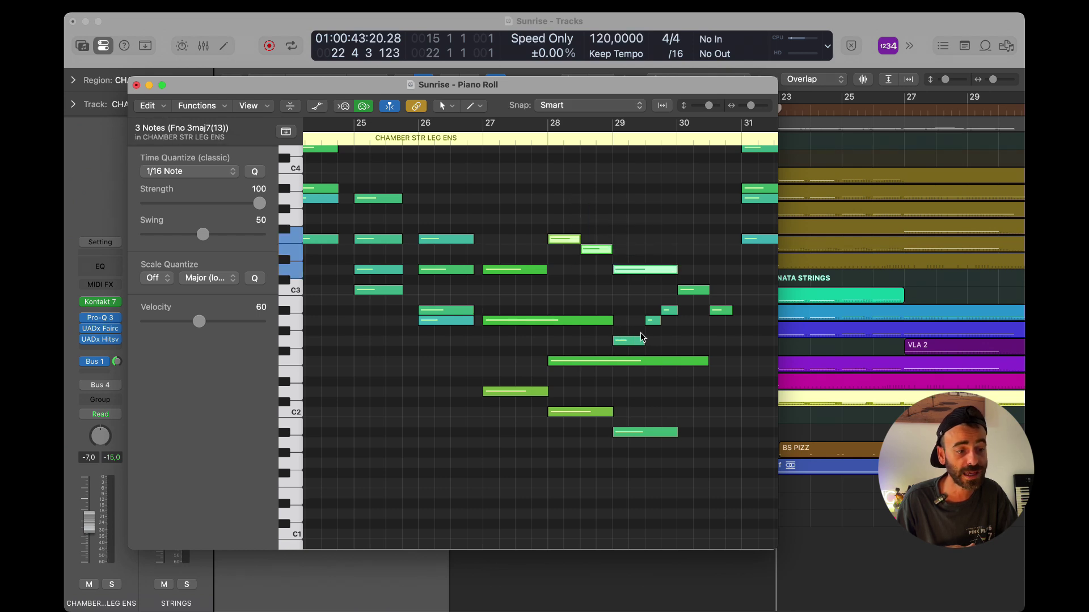
{"action": "left_click", "coordinate": [693, 291]}
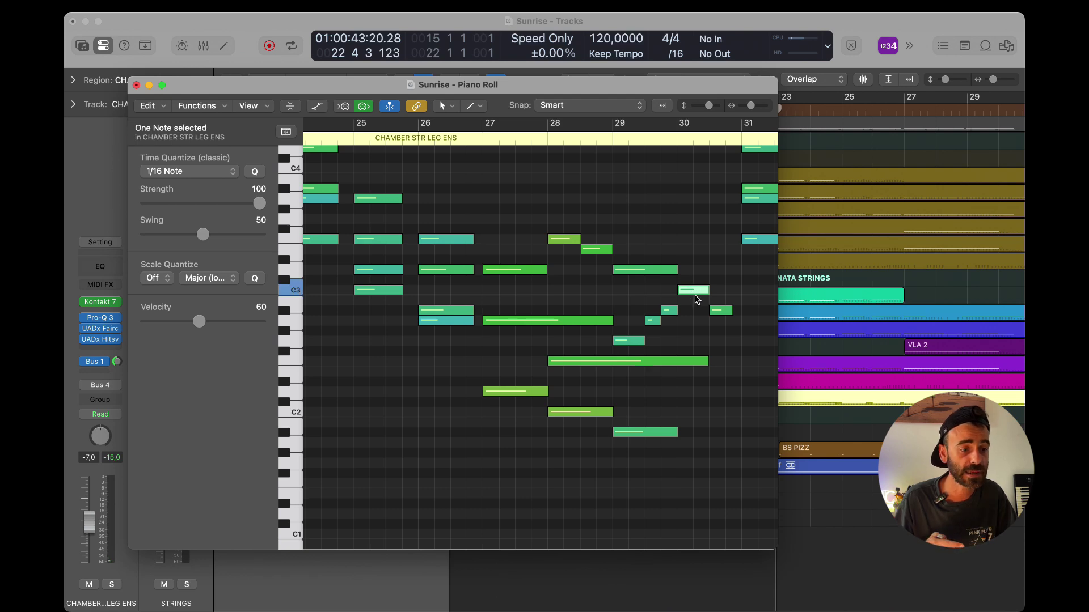
{"action": "left_click", "coordinate": [720, 309]}
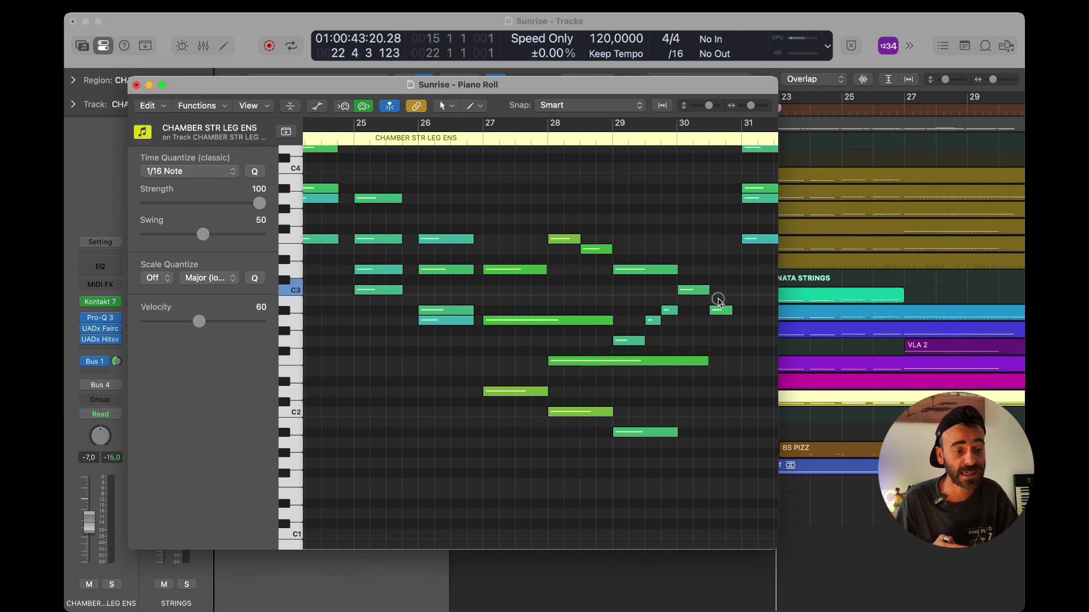
{"action": "double_click", "coordinate": [409, 123]}
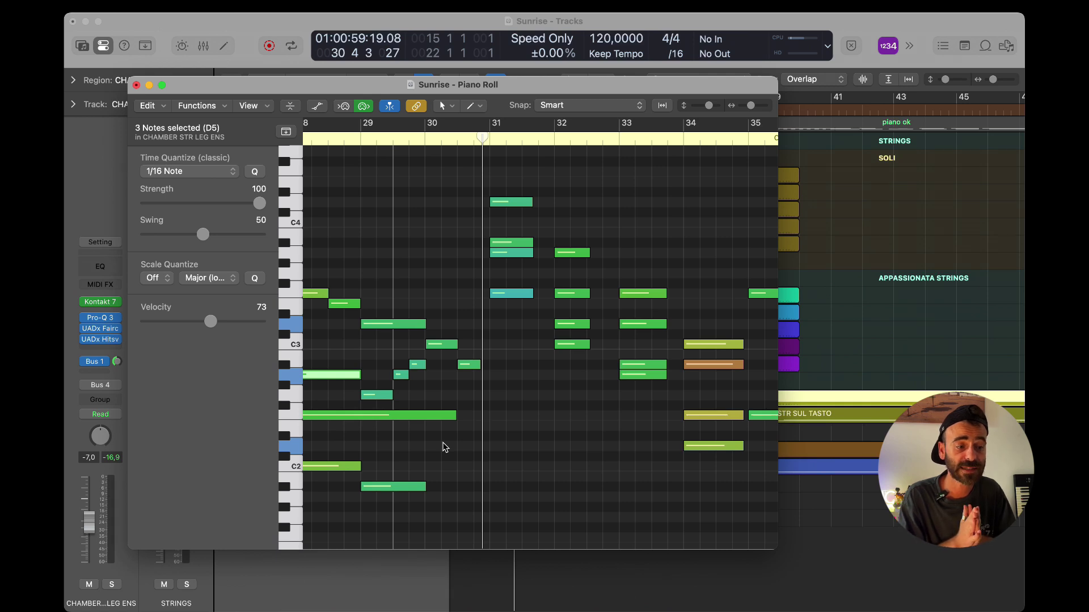
- Examine the region's opening notes from bar 15 together with its Modulation curve, and open the track's Kontakt 7 instrument
{"action": "scroll", "coordinate": [443, 447], "scroll_direction": "left", "scroll_amount": 10}
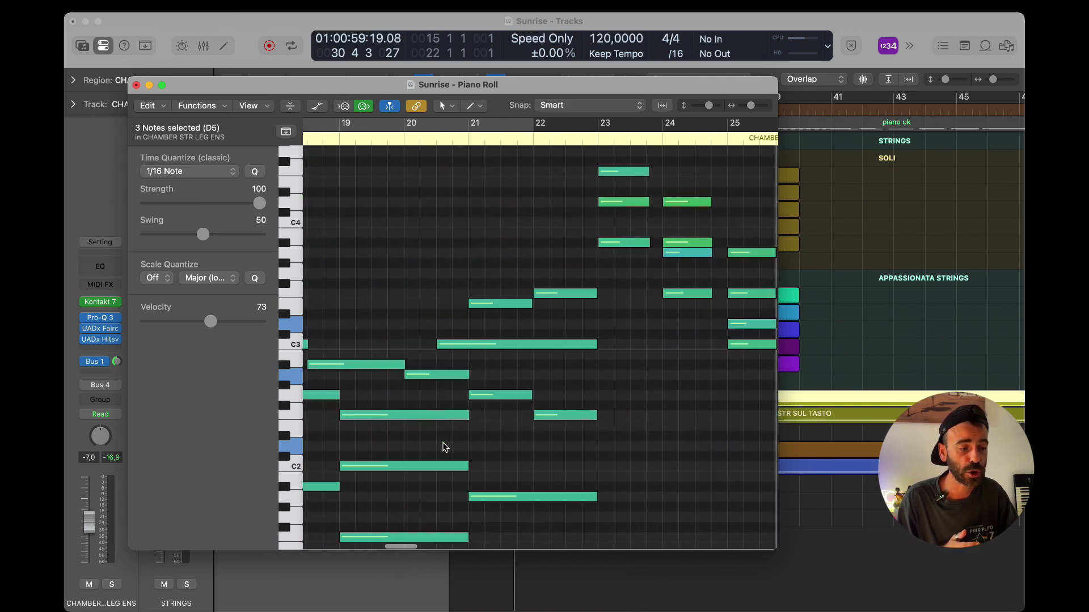
{"action": "scroll", "coordinate": [444, 447], "scroll_direction": "down", "scroll_amount": 3}
{"action": "scroll", "coordinate": [444, 447], "scroll_direction": "left", "scroll_amount": 2}
{"action": "scroll", "coordinate": [444, 448], "scroll_direction": "down", "scroll_amount": 1}
{"action": "scroll", "coordinate": [444, 447], "scroll_direction": "left", "scroll_amount": 2}
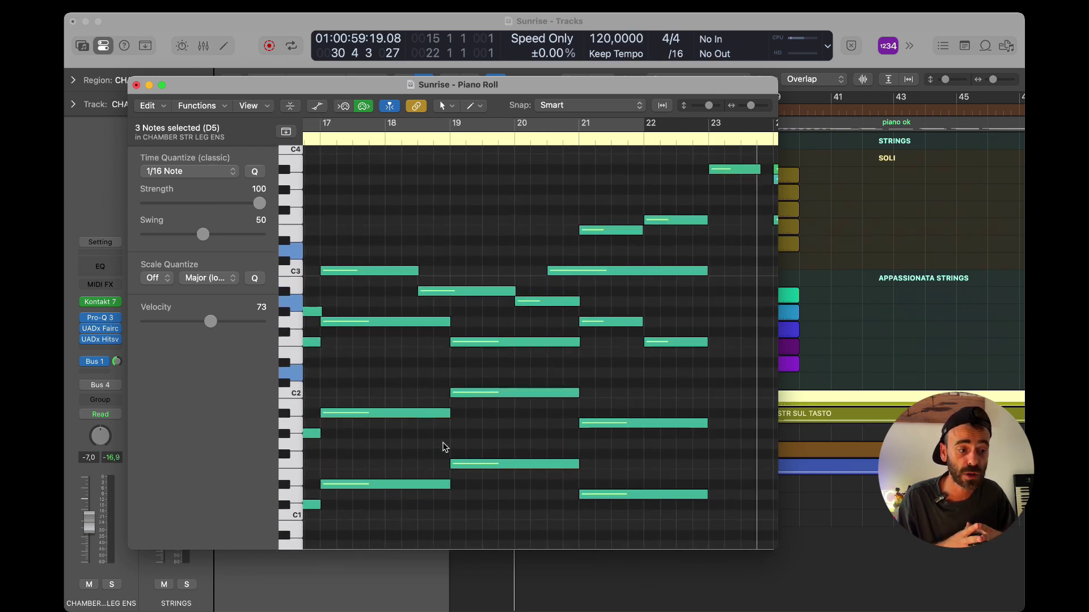
{"action": "scroll", "coordinate": [444, 447], "scroll_direction": "left", "scroll_amount": 5}
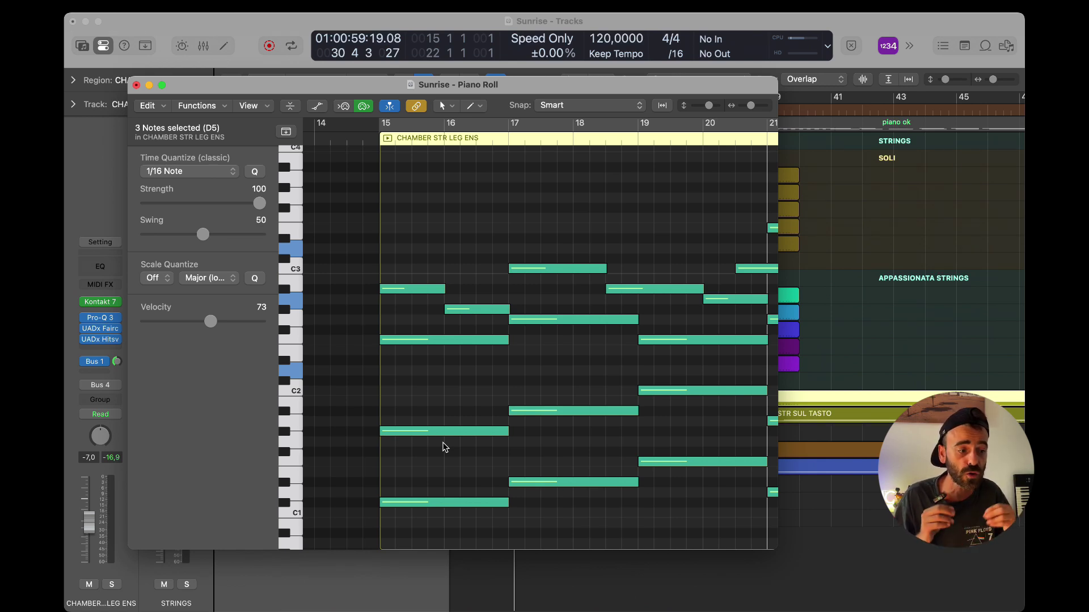
{"action": "key", "text": "a"}
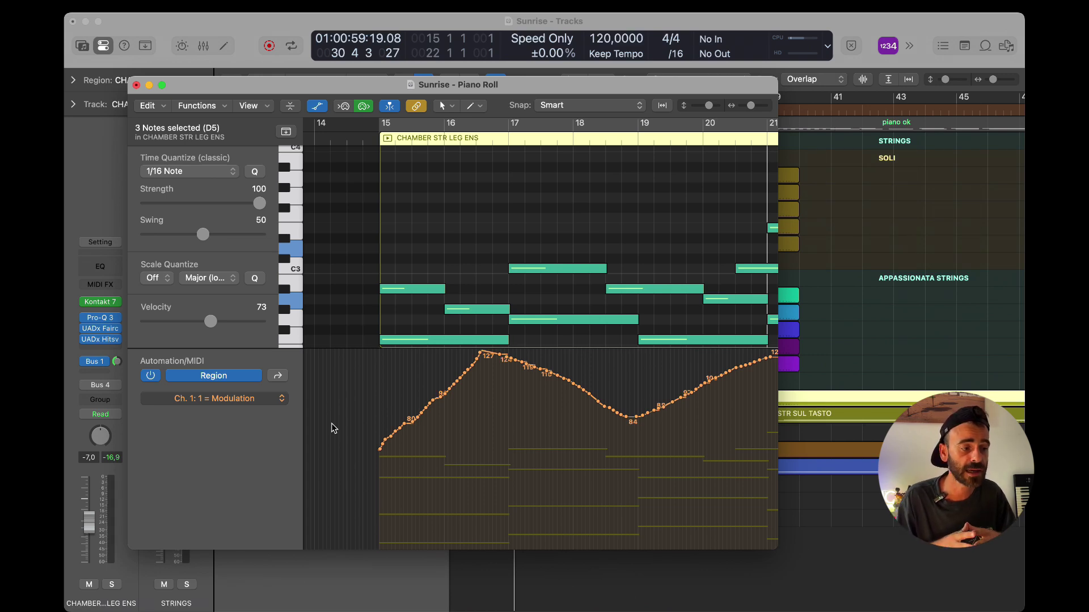
{"action": "left_click", "coordinate": [101, 302]}
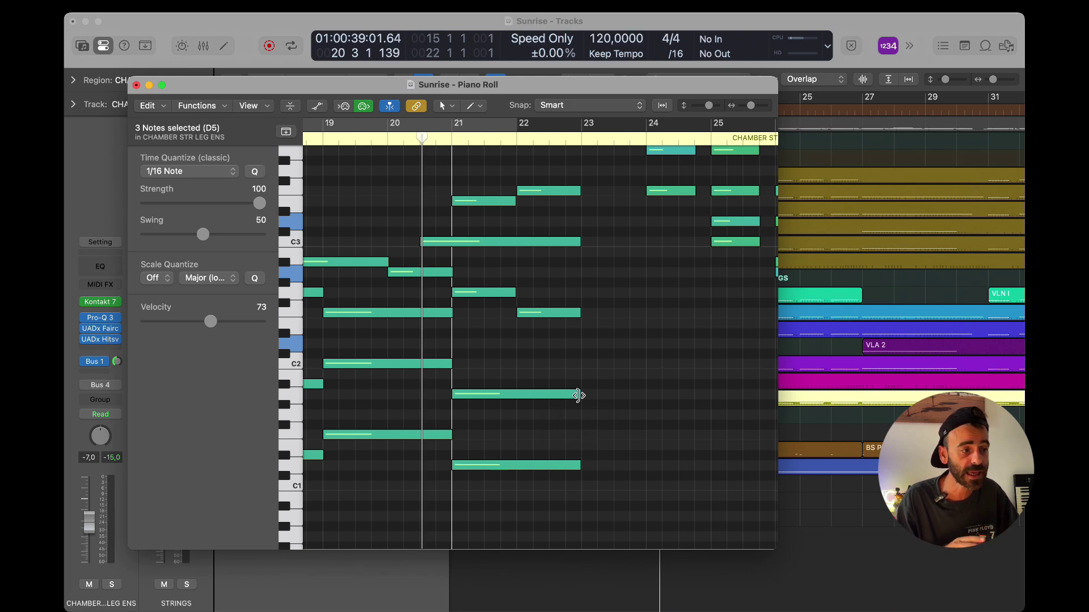
- Close the Piano Roll and delete the VLC and BS regions under APPASSIONATA STRINGS
{"action": "key", "text": "super+w"}
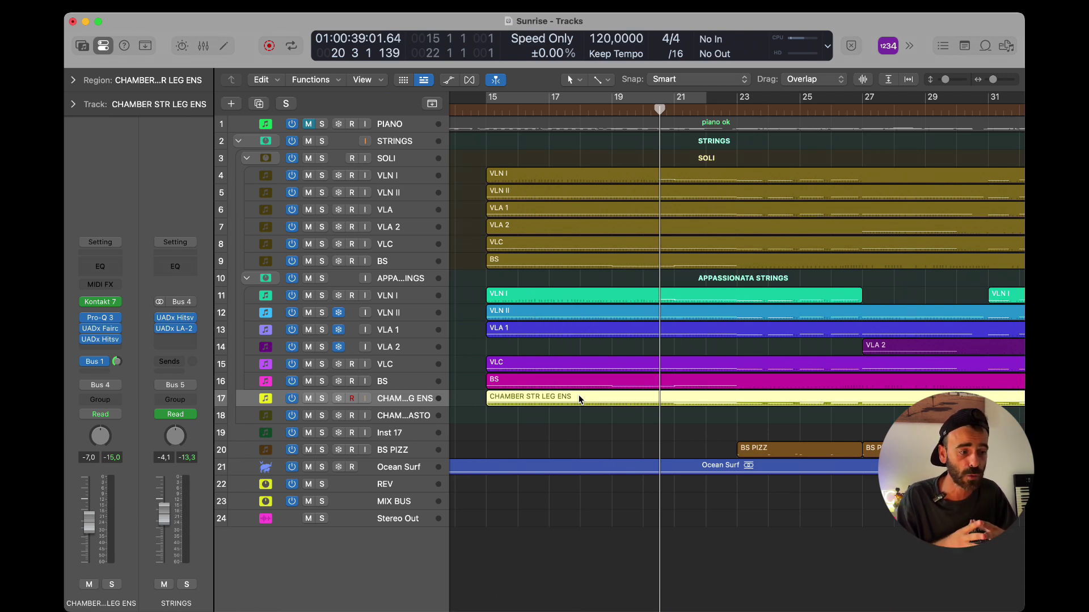
{"action": "left_click_drag", "start_coordinate": [477, 356], "coordinate": [501, 384]}
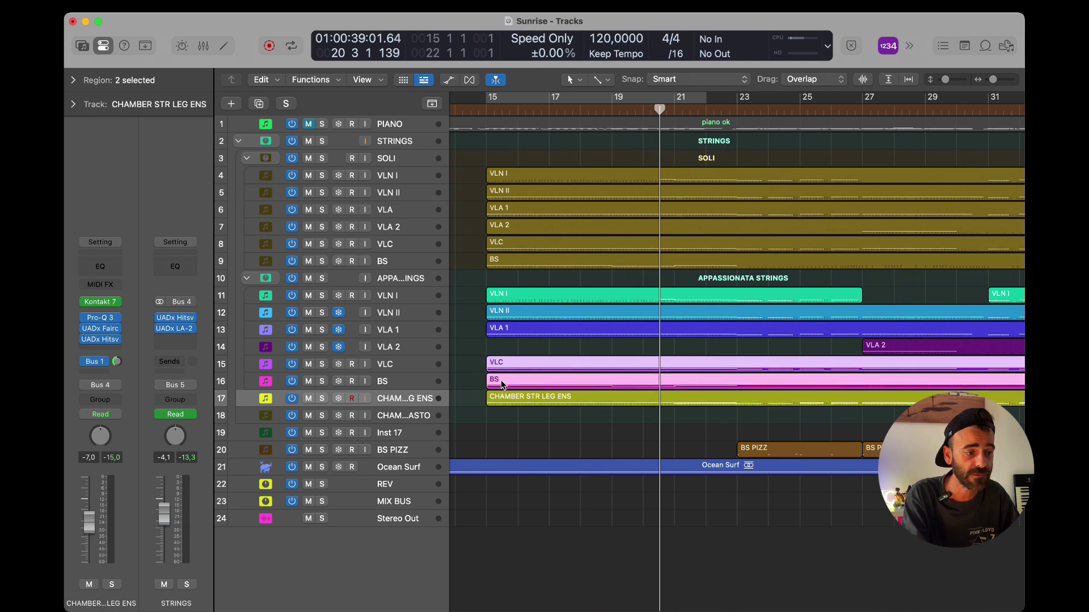
{"action": "key", "text": "Delete"}
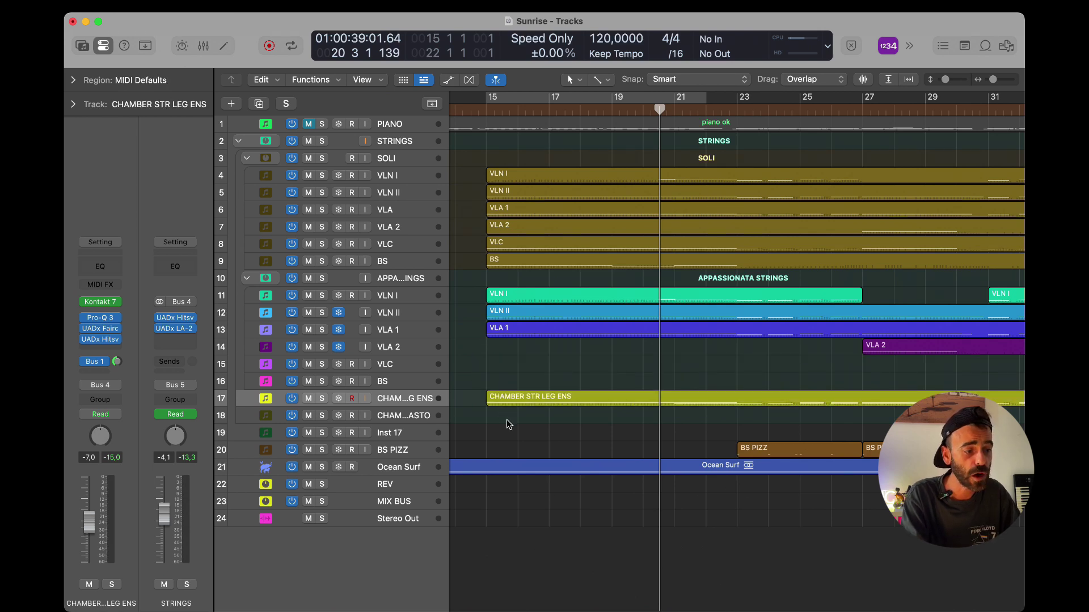
- Copy the CHAMBER STR LEG ENS region at bar 15 onto the APPASSIONATA STRINGS VLC and BS tracks
{"action": "left_click", "coordinate": [522, 404]}
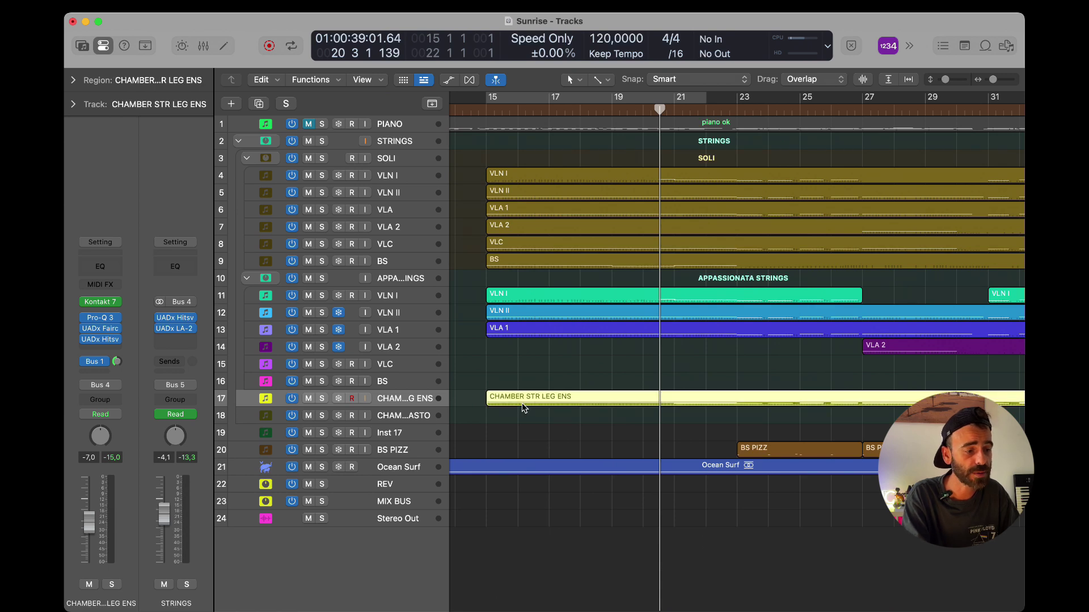
{"action": "left_click_drag", "start_coordinate": [523, 404], "coordinate": [522, 367]}
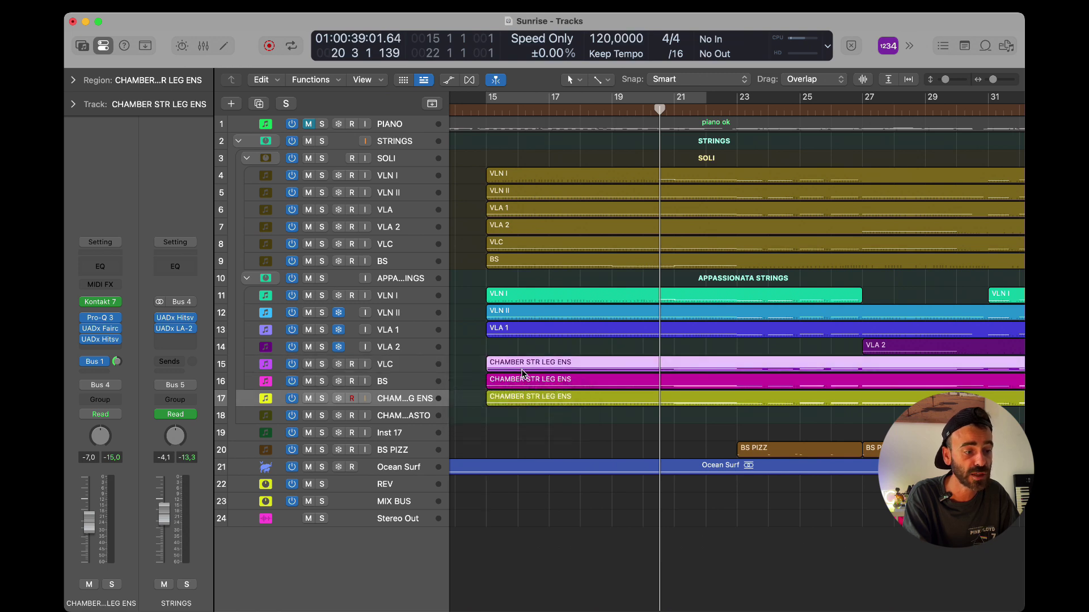
{"action": "left_click", "coordinate": [479, 389]}
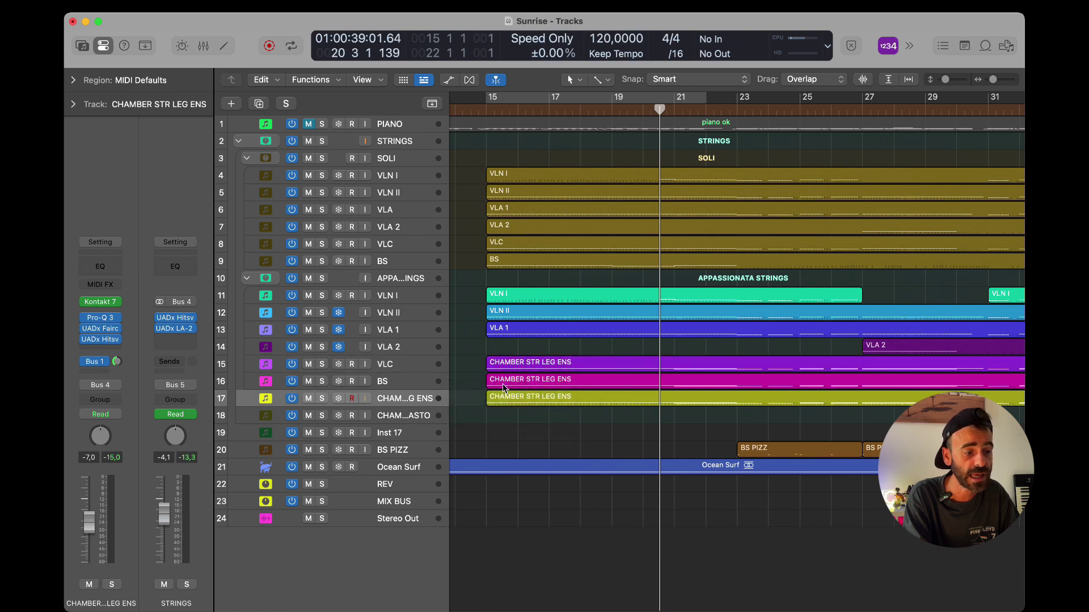
- In the BS track's copied region, delete the upper notes across bars 15 to 22 so only the lowest line remains
{"action": "left_click", "coordinate": [408, 384]}
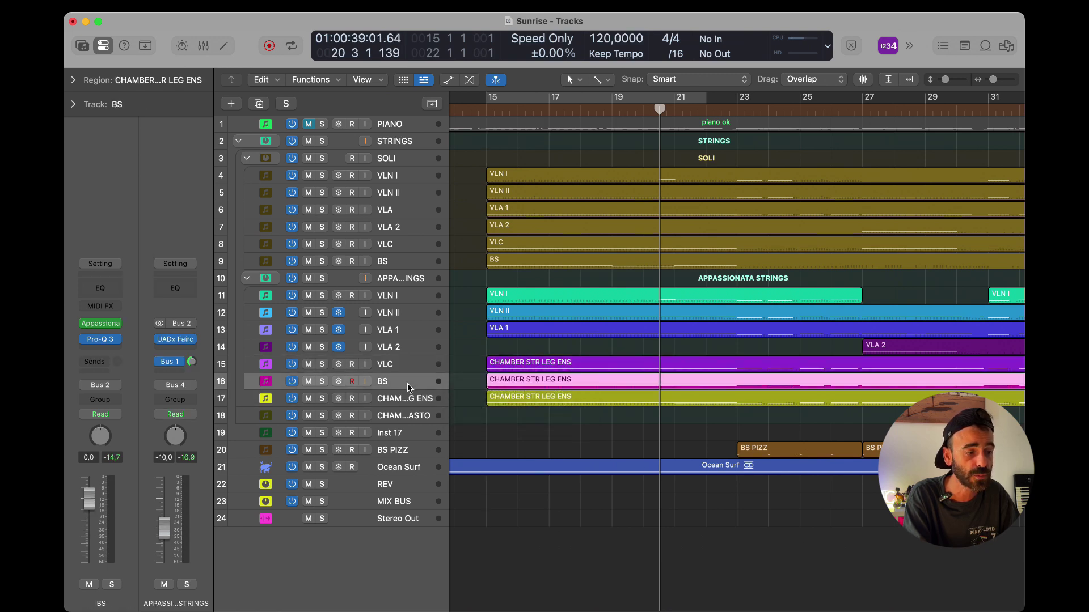
{"action": "double_click", "coordinate": [518, 382]}
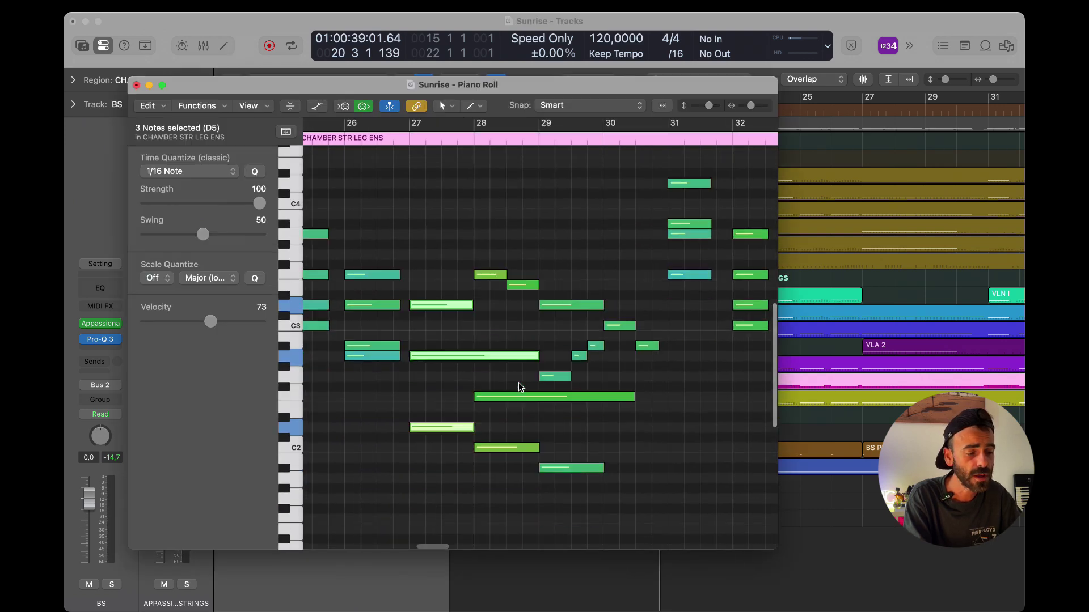
{"action": "scroll", "coordinate": [520, 387], "scroll_direction": "left", "scroll_amount": 5}
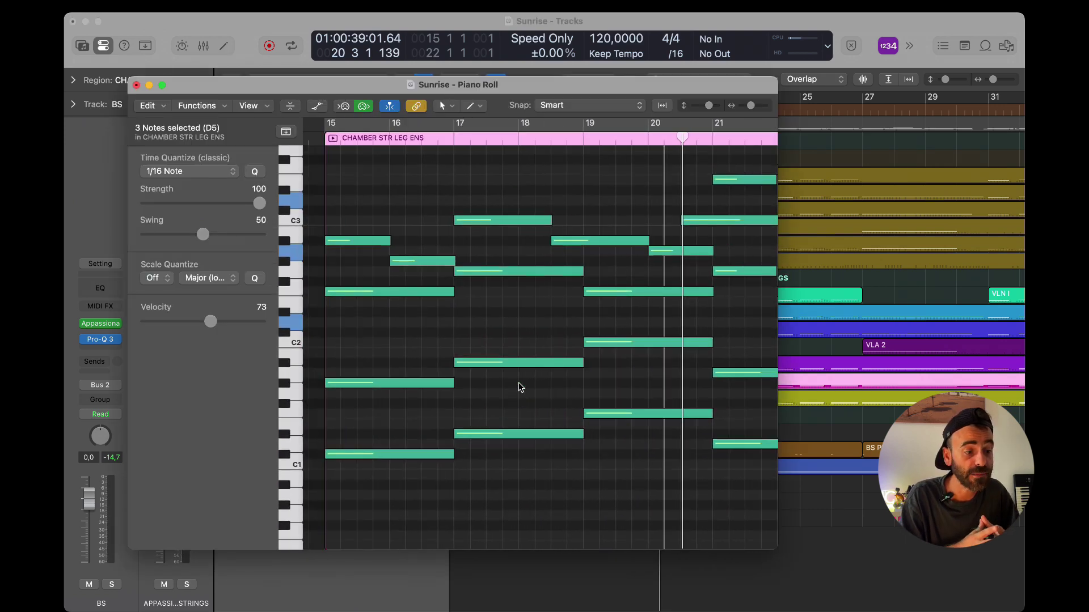
{"action": "scroll", "coordinate": [518, 386], "scroll_direction": "down", "scroll_amount": 5}
{"action": "left_click_drag", "start_coordinate": [494, 412], "coordinate": [689, 479]}
{"action": "left_click_drag", "start_coordinate": [411, 196], "coordinate": [722, 376]}
{"action": "key", "text": "Delete"}
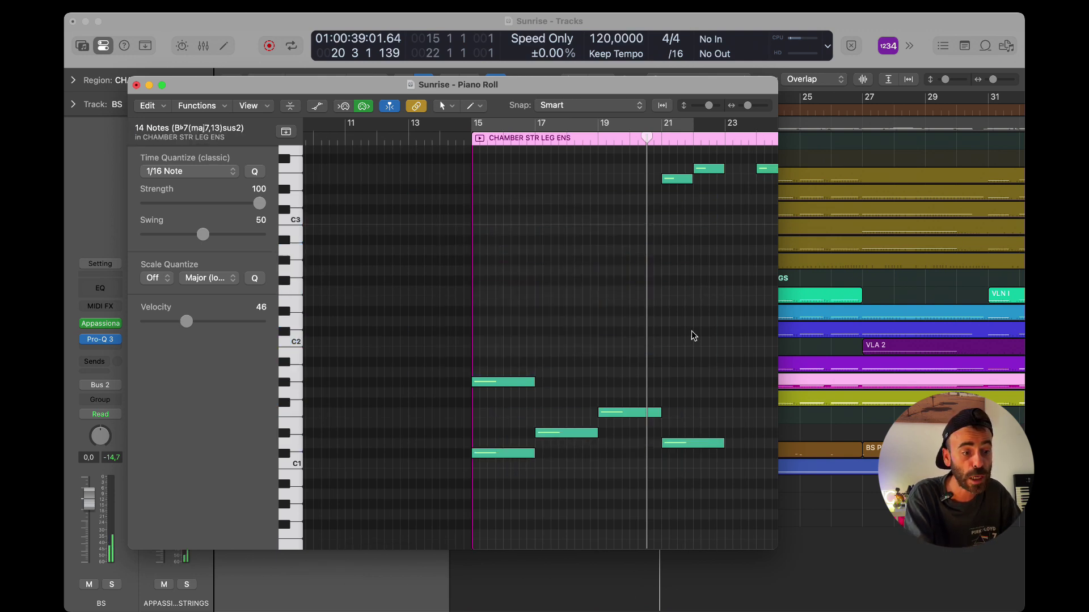
{"action": "left_click_drag", "start_coordinate": [624, 156], "coordinate": [710, 186]}
{"action": "key", "text": "Delete"}
{"action": "left_click", "coordinate": [513, 381]}
{"action": "key", "text": "Delete"}
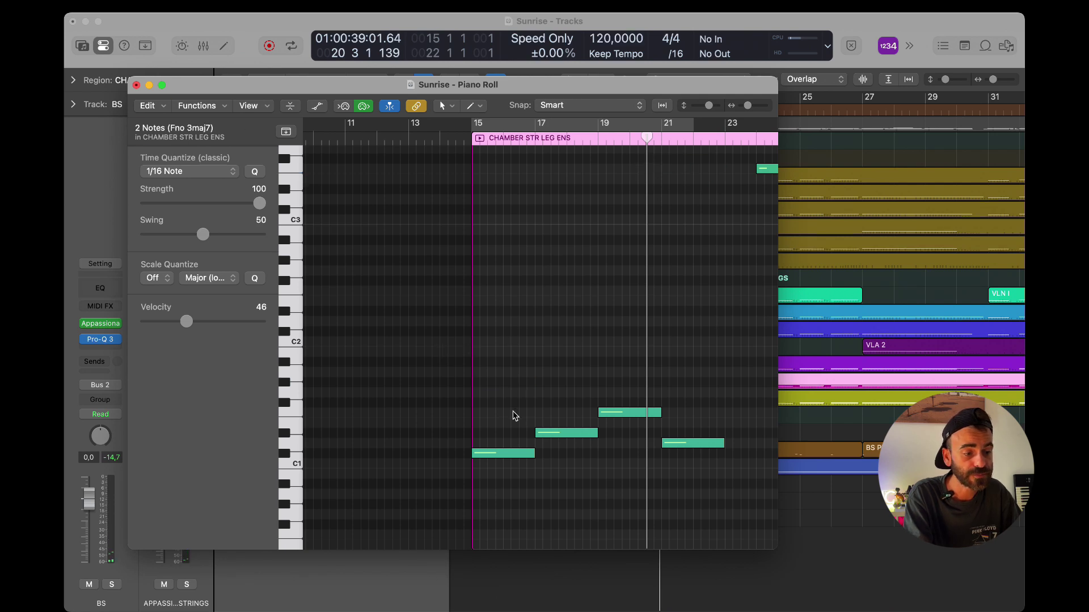
{"action": "key", "text": "super+w"}
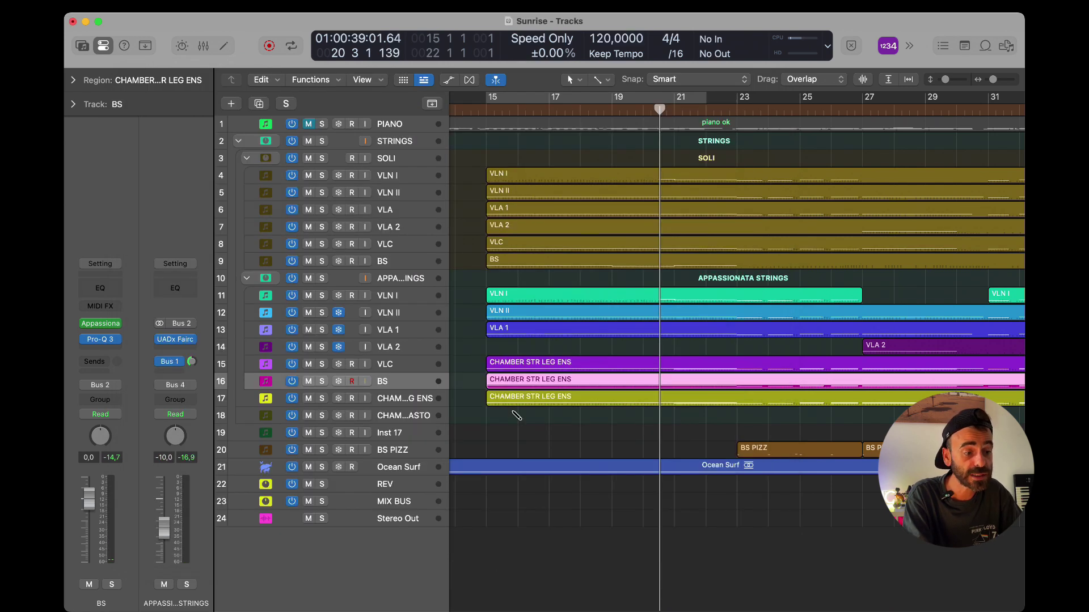
- In the VLC track's copied region, delete the lowest line and the upper voices across bars 15 to 22, keeping the second-lowest line
{"action": "left_click", "coordinate": [532, 367]}
{"action": "double_click", "coordinate": [531, 367]}
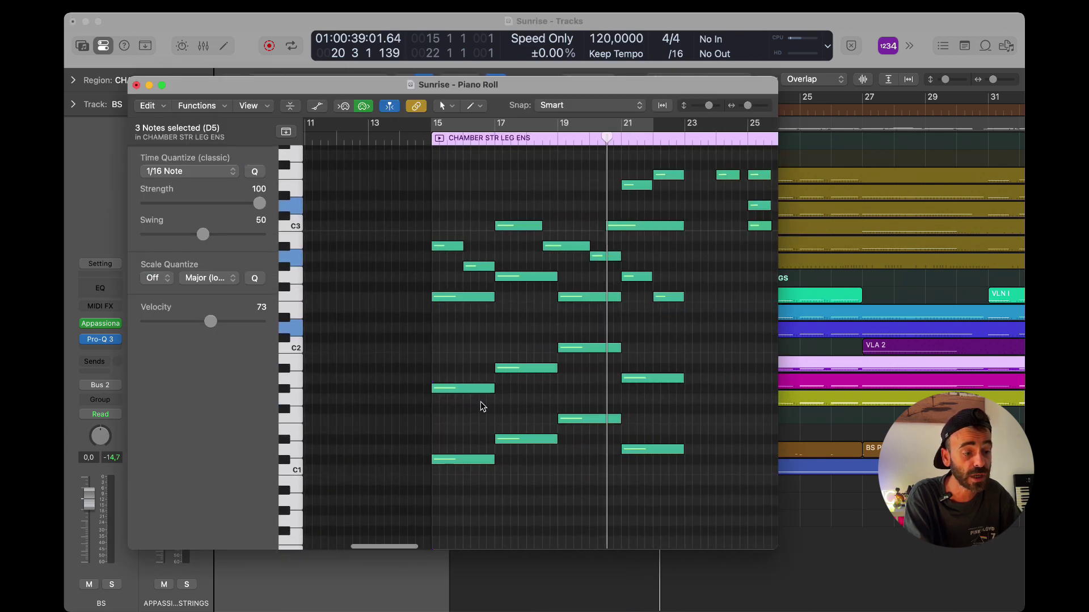
{"action": "left_click_drag", "start_coordinate": [470, 416], "coordinate": [638, 466]}
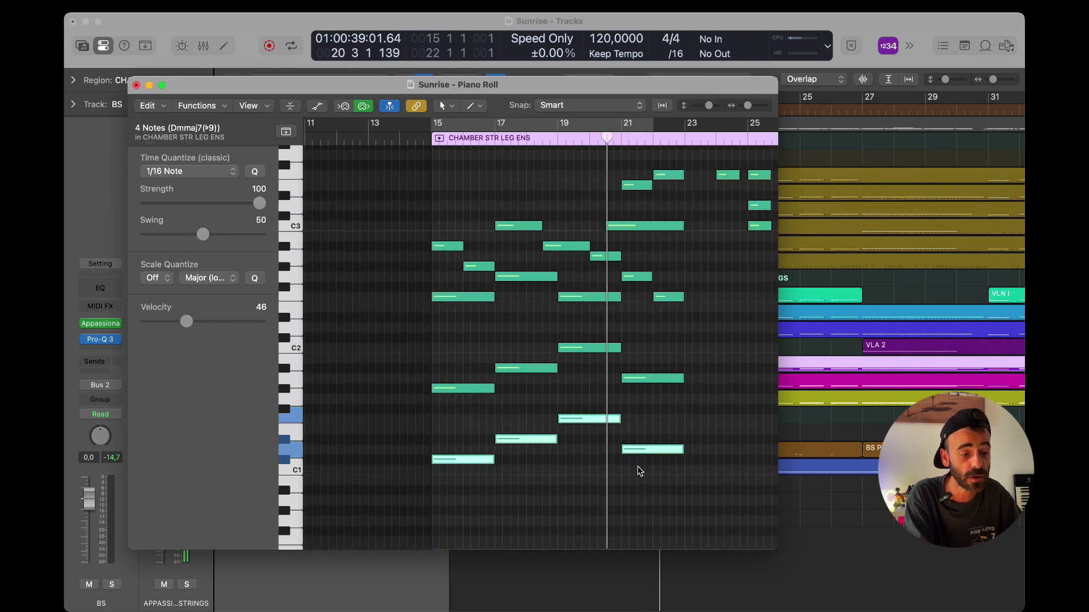
{"action": "key", "text": "Delete"}
{"action": "left_click_drag", "start_coordinate": [391, 169], "coordinate": [678, 306]}
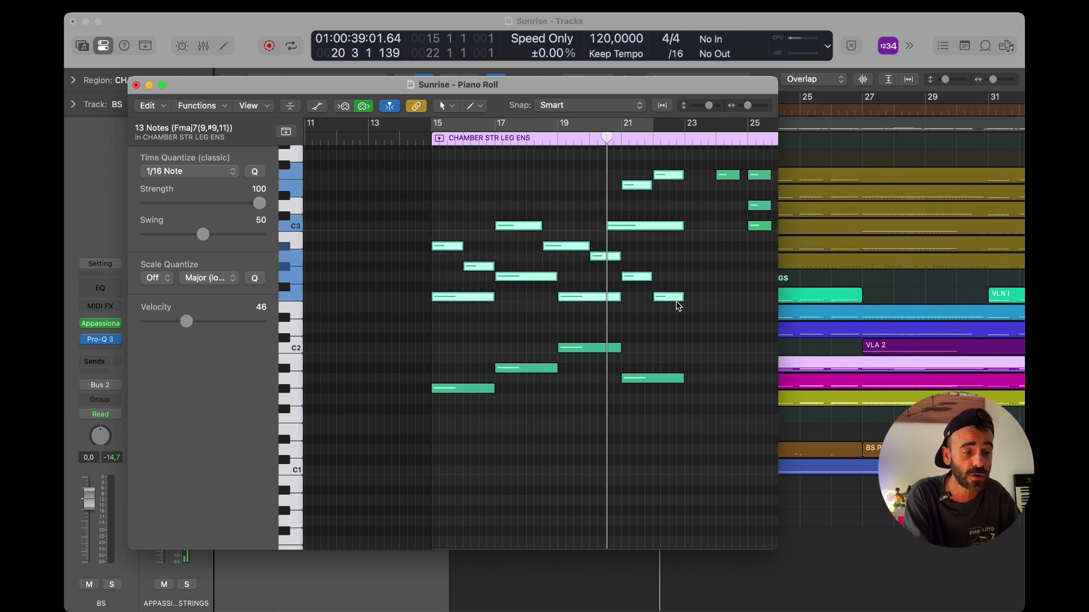
{"action": "key", "text": "Delete"}
{"action": "key", "text": "super+w"}
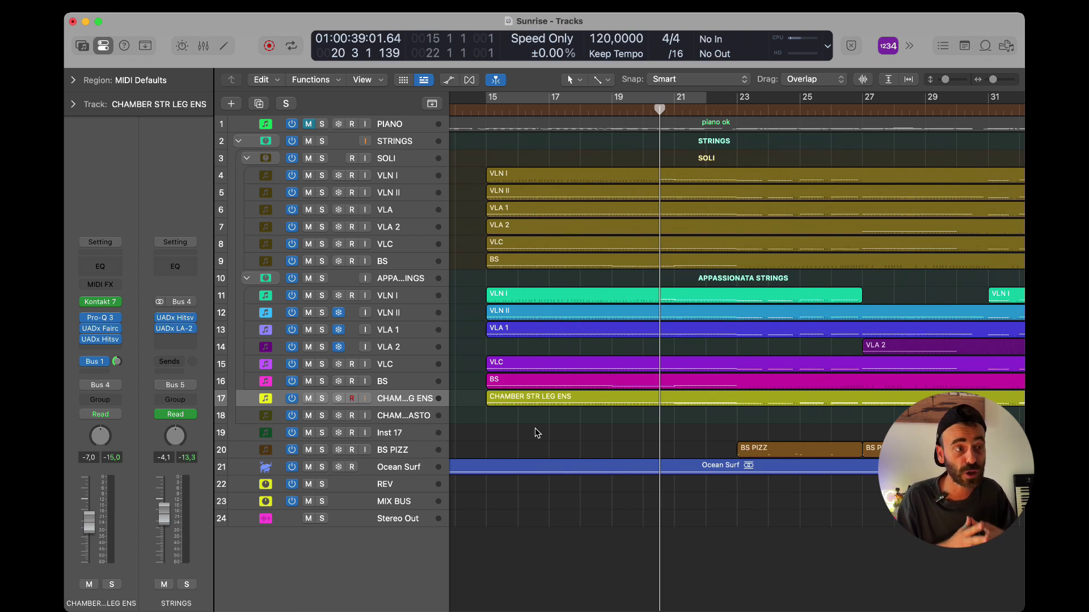
- Select the VLN I track in the APPASSIONATA STRINGS stack and open its Spitfire Appassionata Strings instrument
{"action": "left_click", "coordinate": [397, 281]}
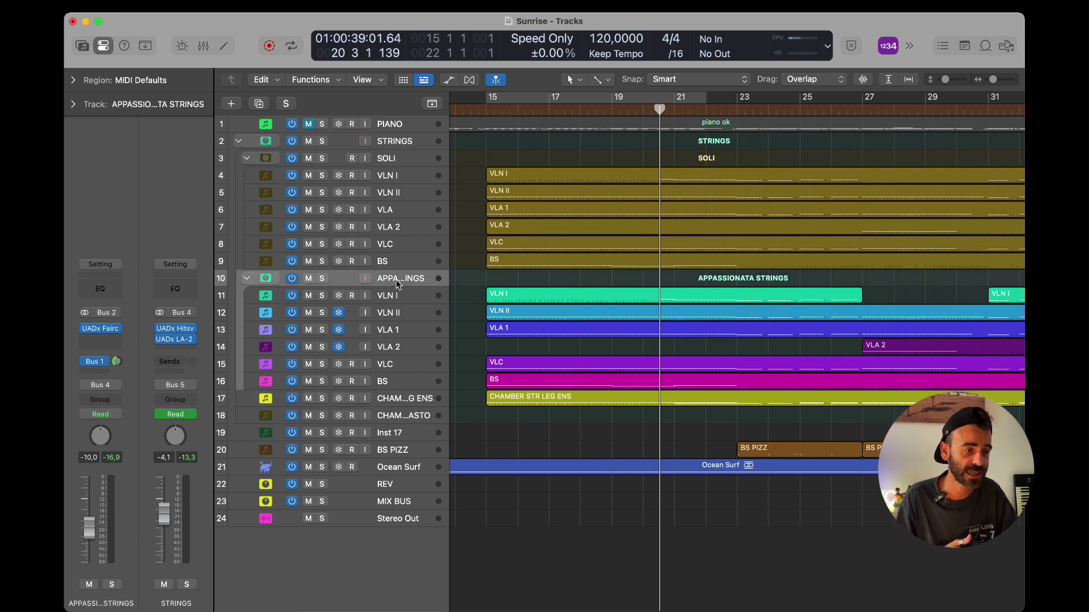
{"action": "key", "text": "Down"}
{"action": "left_click", "coordinate": [104, 324]}
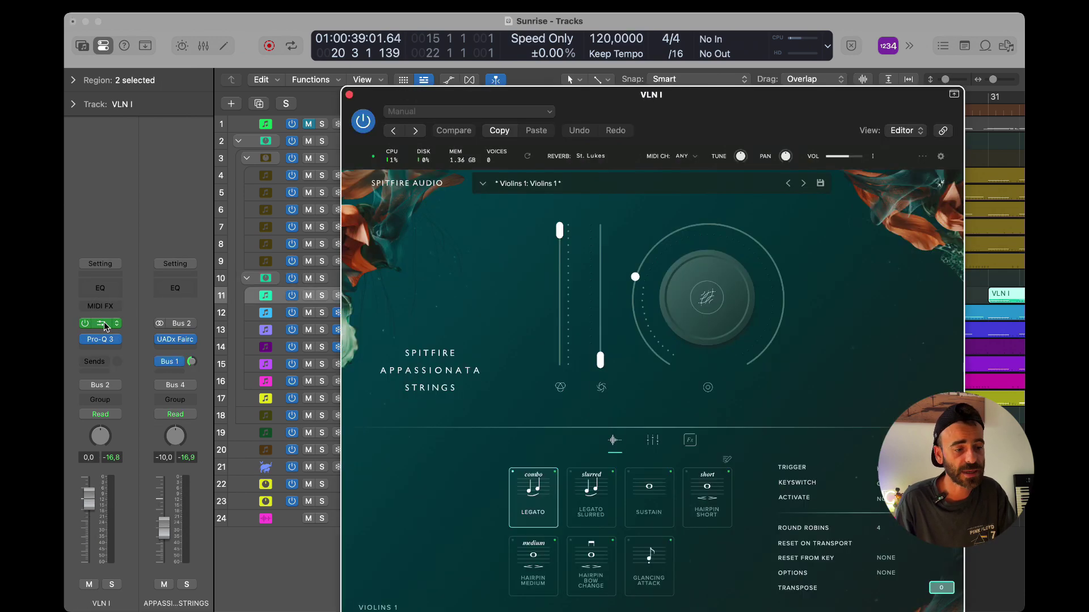
{"action": "left_click_drag", "start_coordinate": [727, 128], "coordinate": [675, 94]}
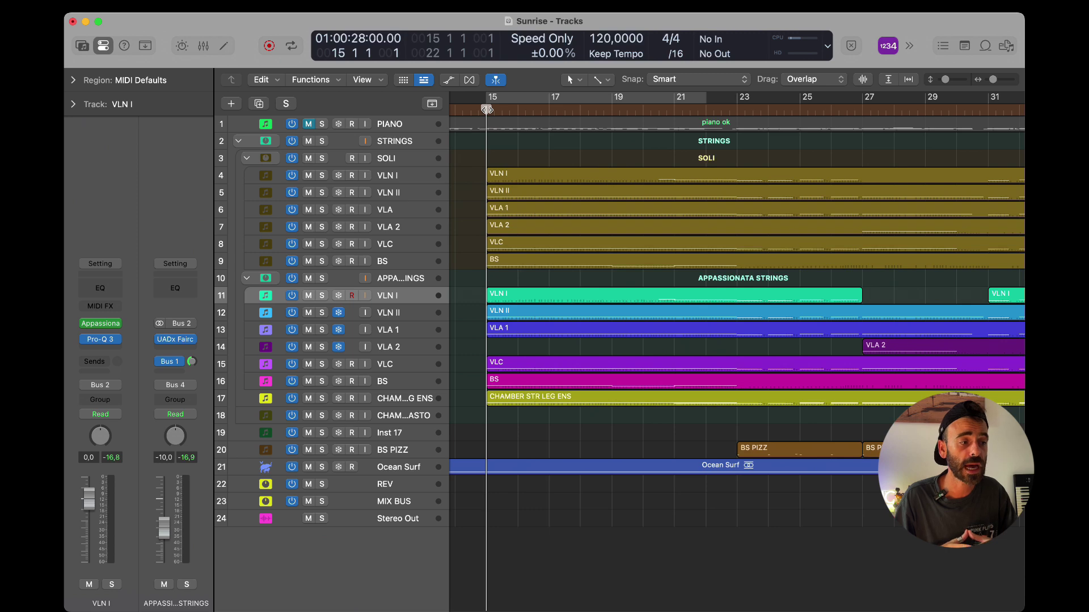
- Mute the SOLI stack and bring the bars before the strings' entry at bar 15 into view
{"action": "left_click", "coordinate": [308, 158]}
{"action": "scroll", "coordinate": [523, 207], "scroll_direction": "left", "scroll_amount": 8}
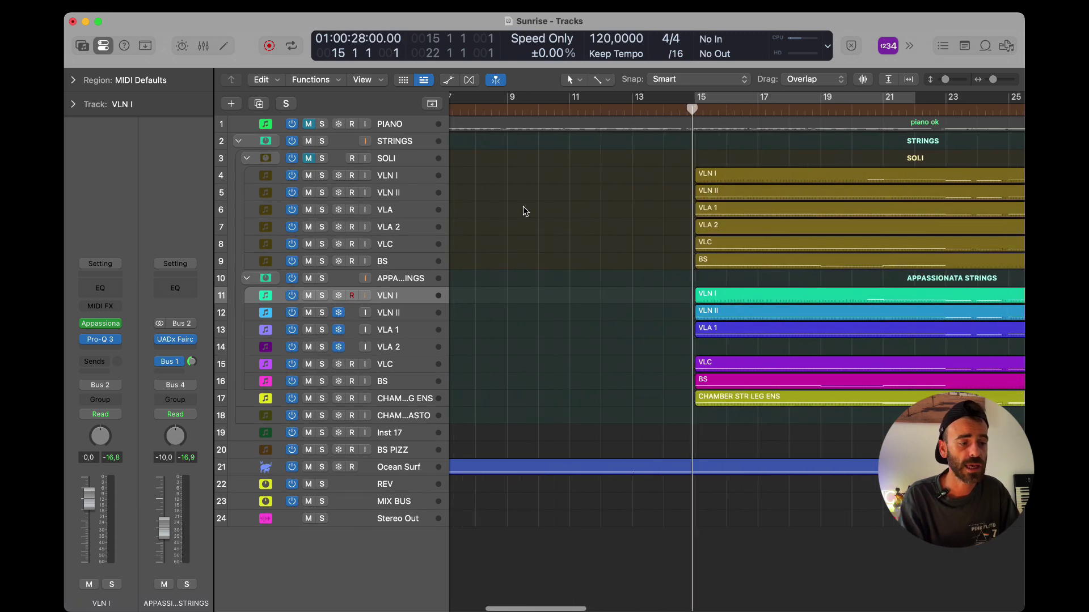
- Play the arrangement from bar 15 to hear the string layers with the SOLI stack muted
{"action": "left_click", "coordinate": [706, 108]}
{"action": "key", "text": "space"}
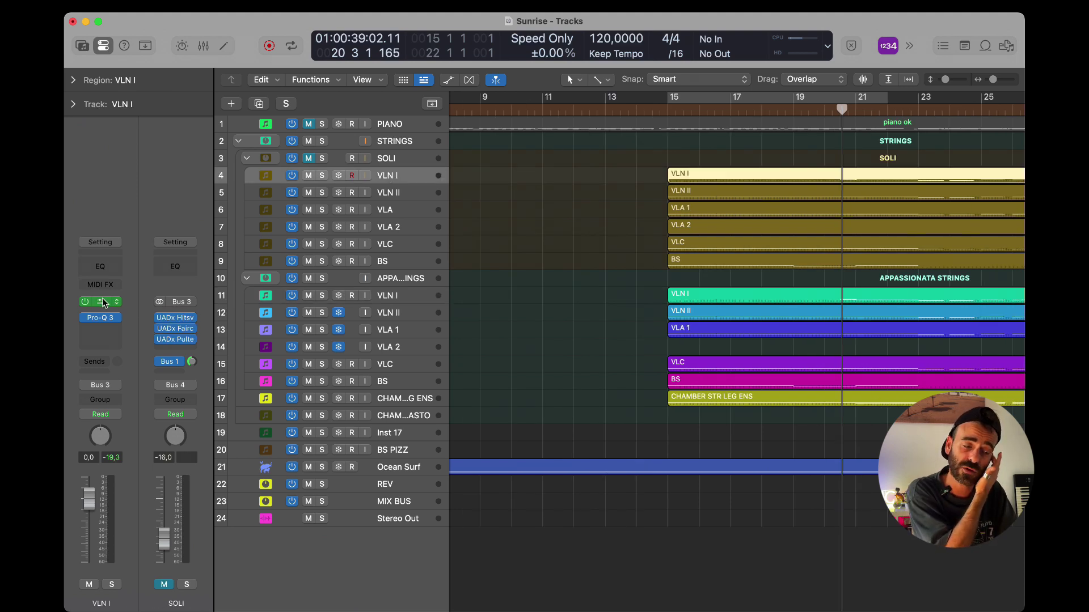
- Inspect the Kontakt instruments loaded on the SOLI stack's VLN I and BS tracks, closing each one after viewing
{"action": "left_click", "coordinate": [101, 302]}
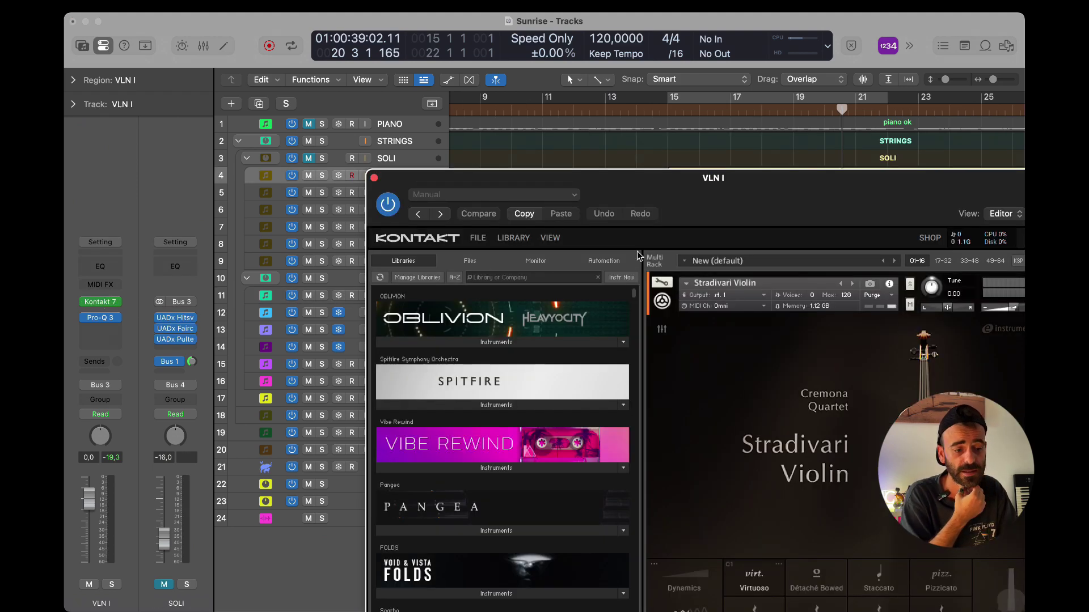
{"action": "left_click", "coordinate": [373, 178]}
{"action": "left_click", "coordinate": [403, 262]}
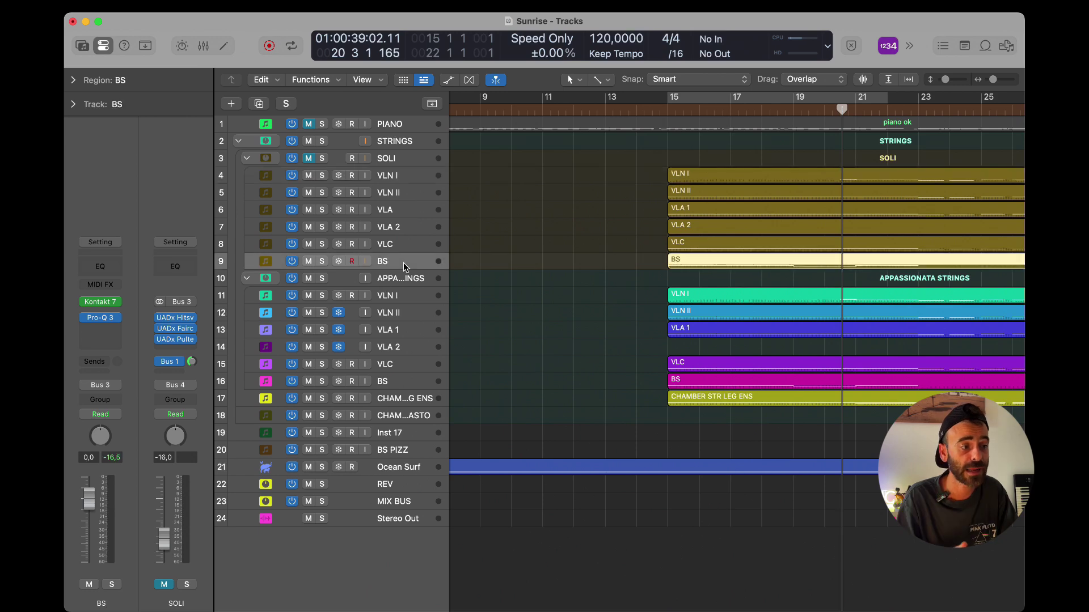
{"action": "left_click", "coordinate": [101, 302]}
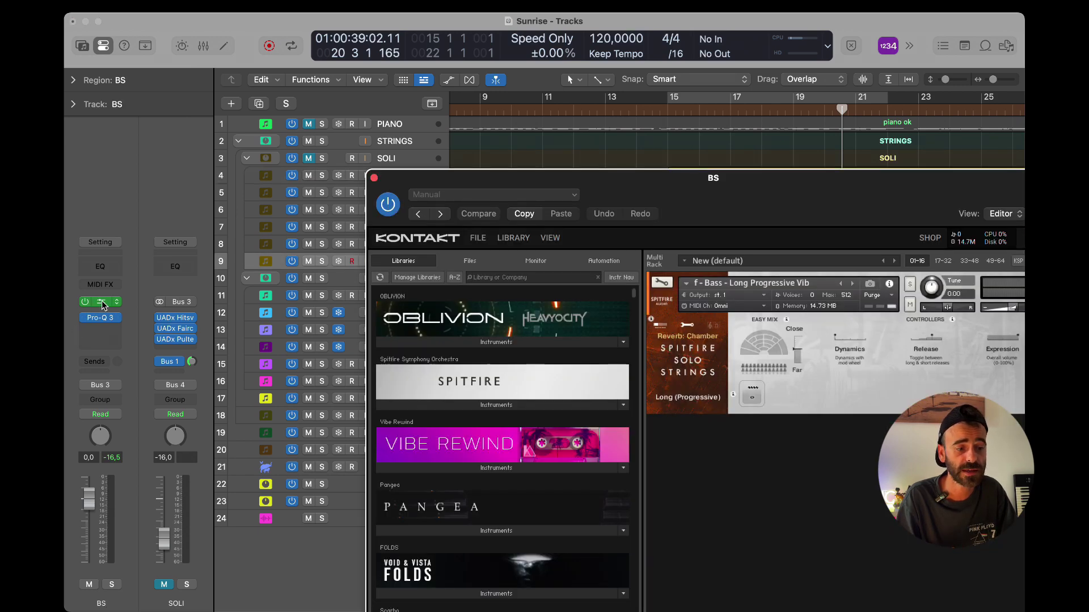
{"action": "left_click", "coordinate": [374, 177]}
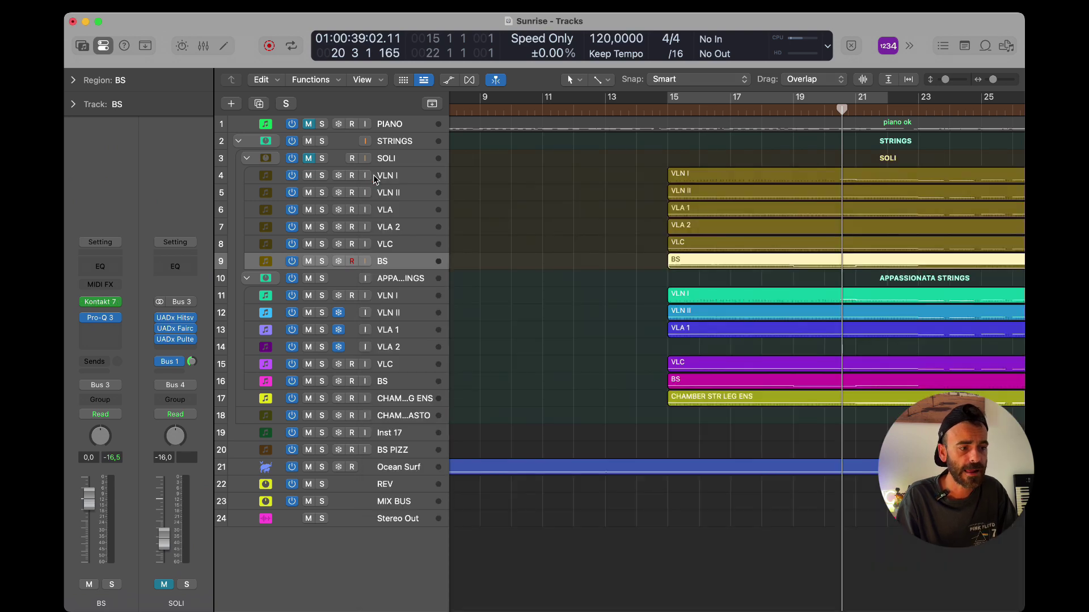
- Show the STRINGS stack's volume automation curve, examine it, and return to the compact track view
{"action": "scroll", "coordinate": [512, 306], "scroll_direction": "down", "scroll_amount": 3}
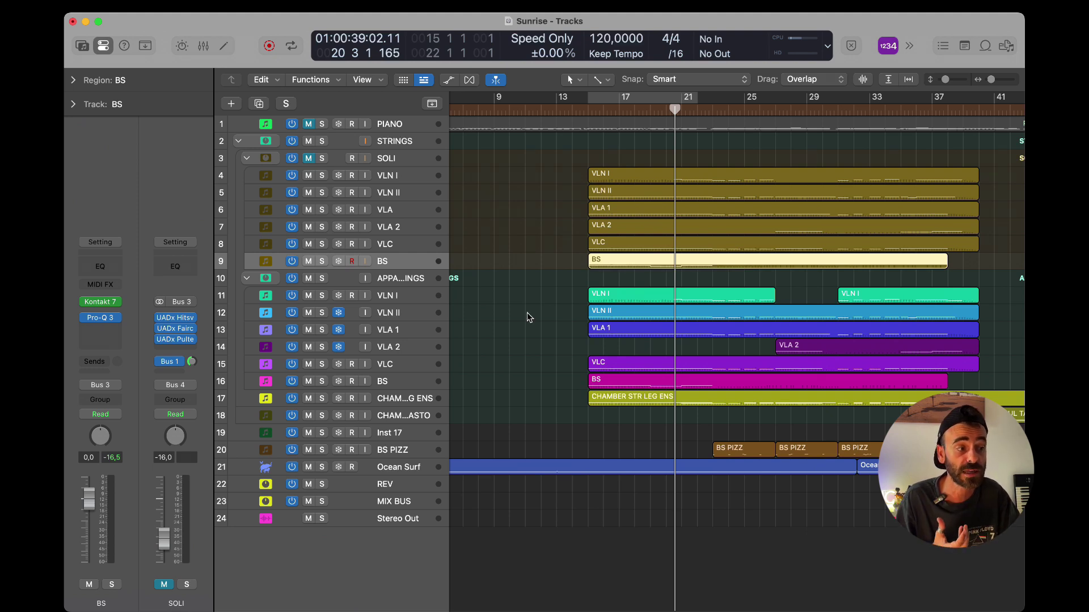
{"action": "left_click", "coordinate": [400, 144]}
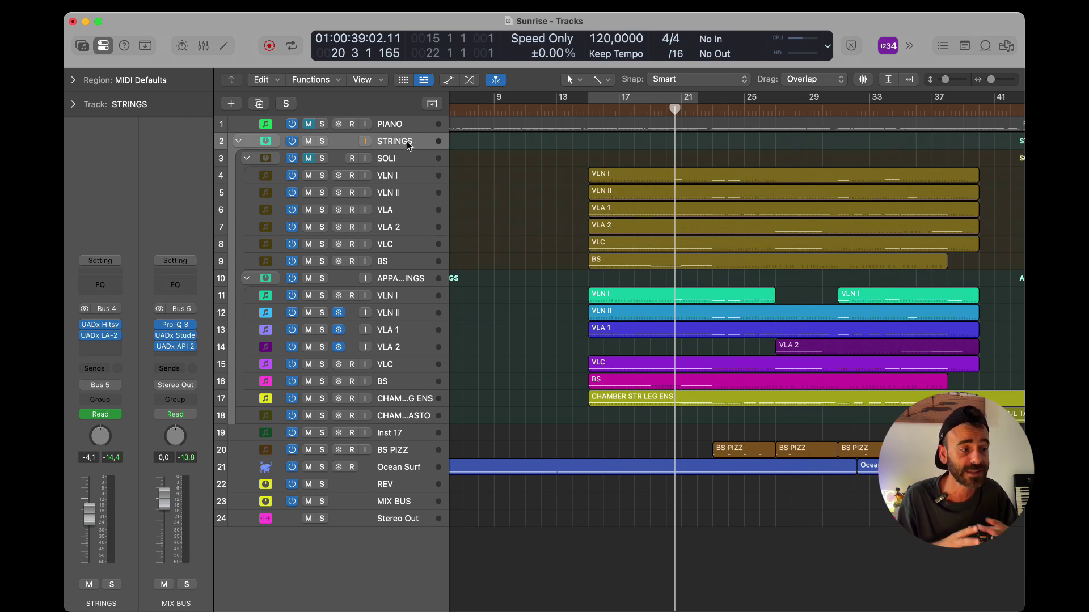
{"action": "key", "text": "a"}
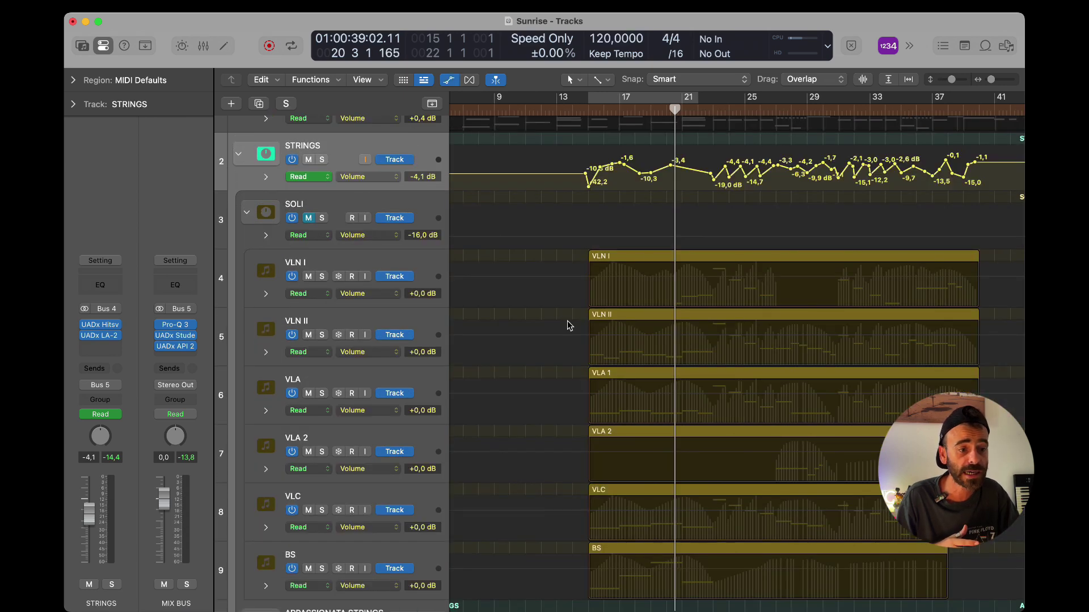
{"action": "scroll", "coordinate": [567, 321], "scroll_direction": "up", "scroll_amount": 2}
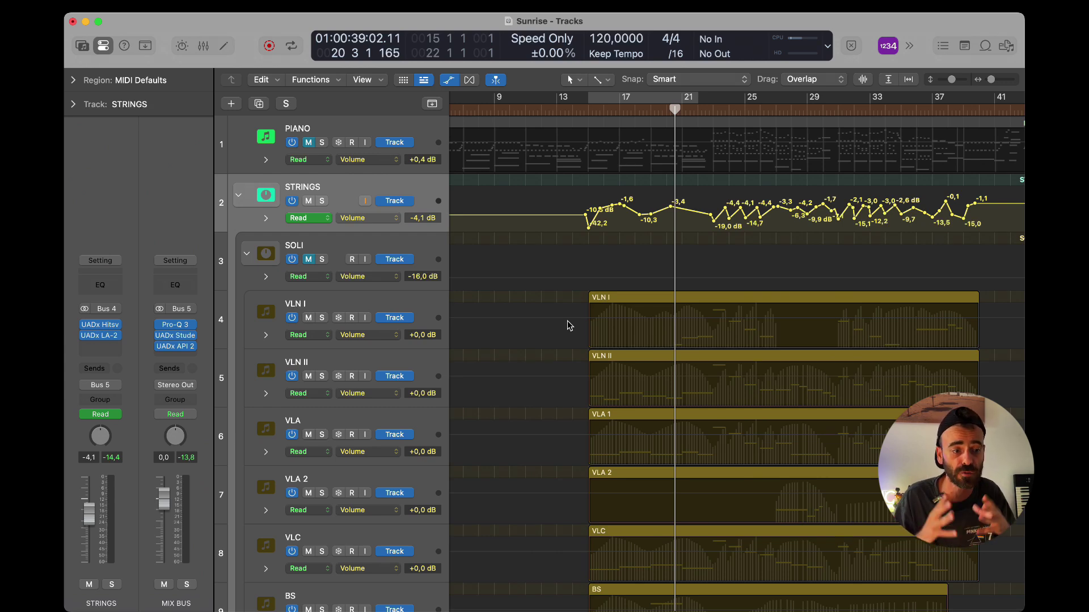
{"action": "key", "text": "super+Up"}
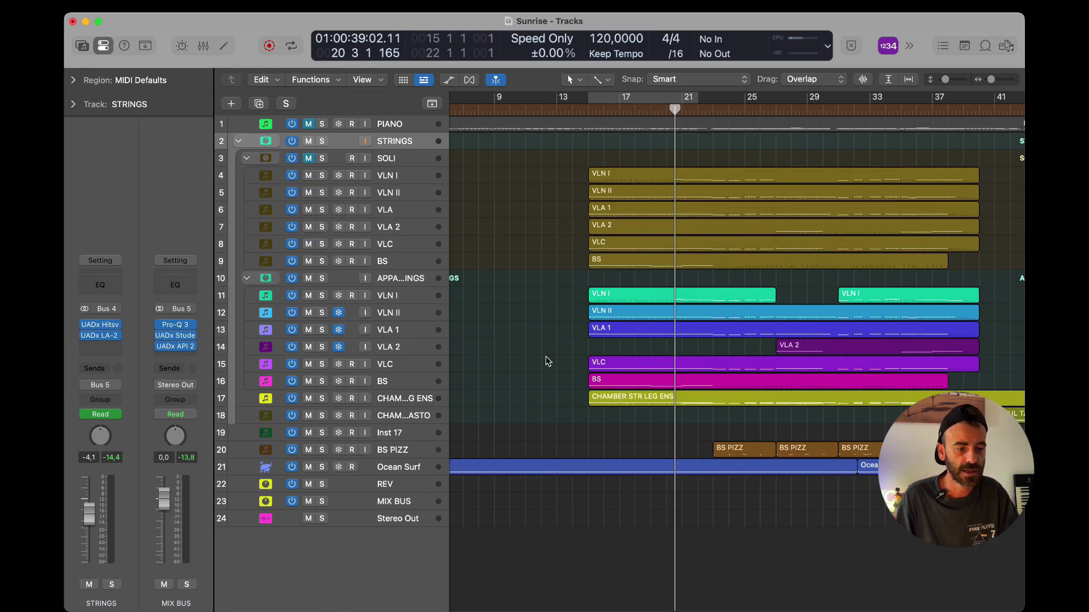
- Inspect the Kontakt instrument on the CHAMBER STR SUL TASTO track and play its region from bar 38
{"action": "scroll", "coordinate": [714, 586], "scroll_direction": "right", "scroll_amount": 10}
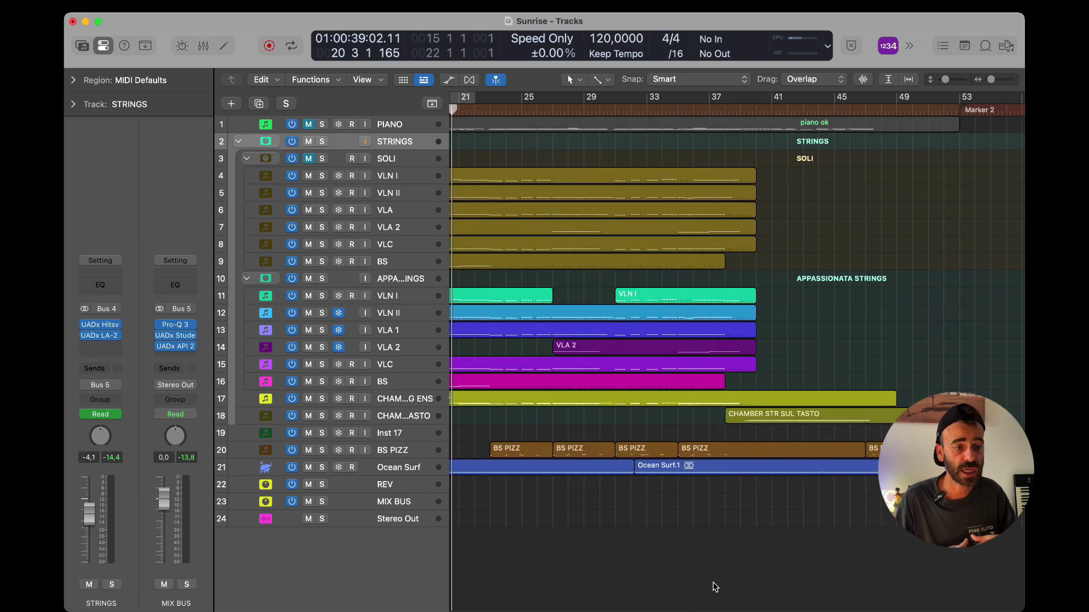
{"action": "left_click", "coordinate": [727, 109]}
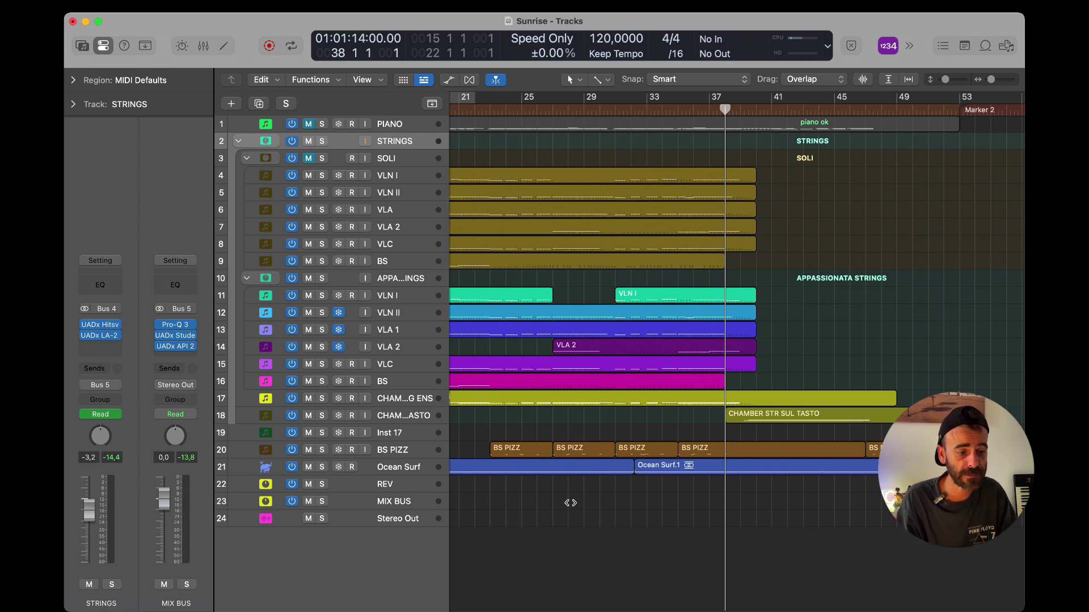
{"action": "left_click", "coordinate": [385, 419]}
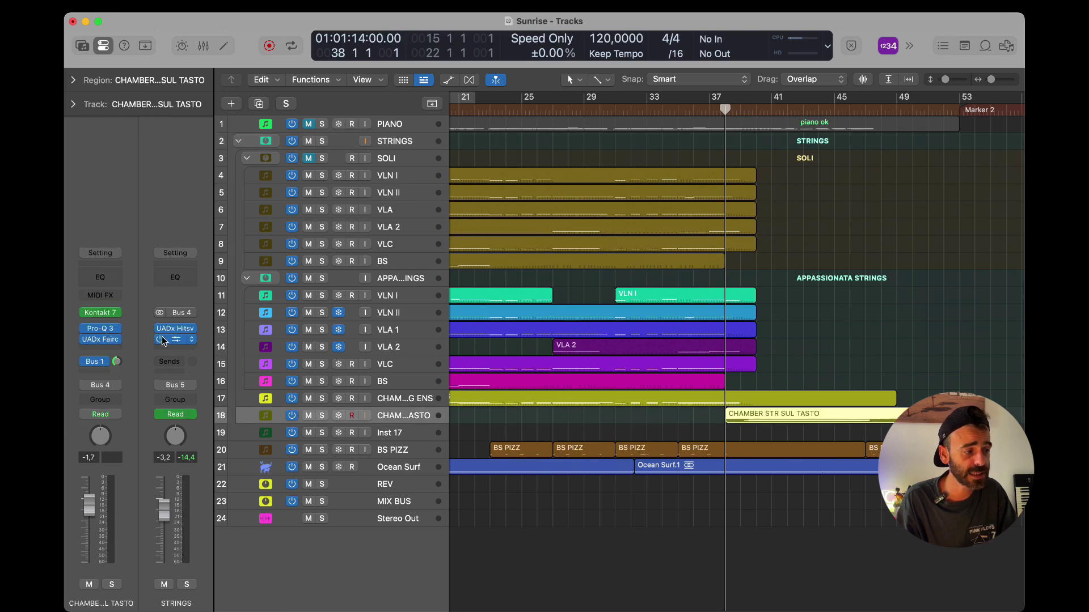
{"action": "left_click", "coordinate": [119, 312]}
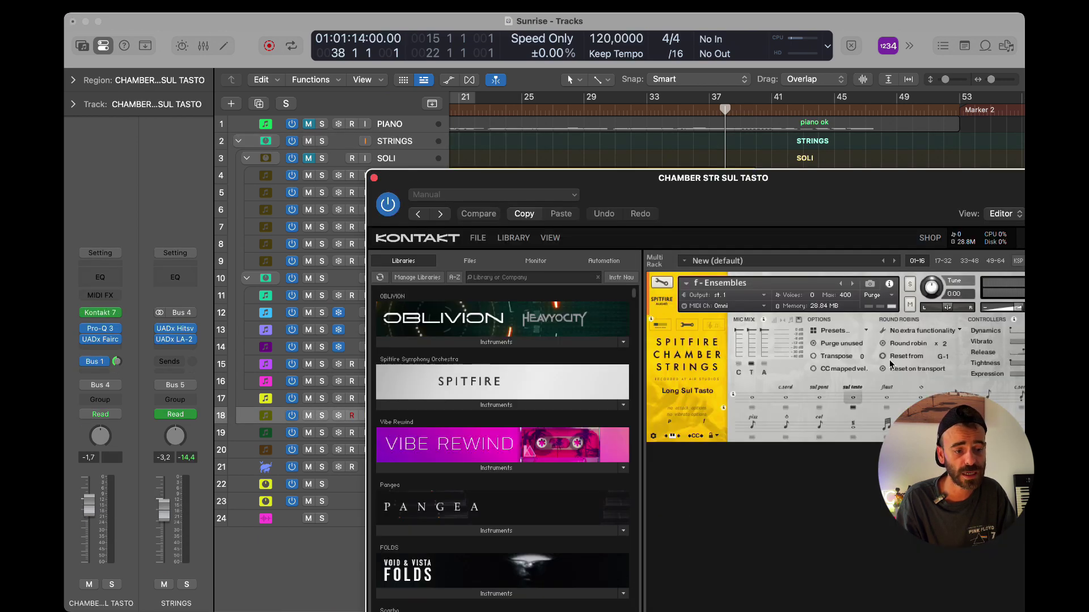
{"action": "left_click", "coordinate": [373, 179]}
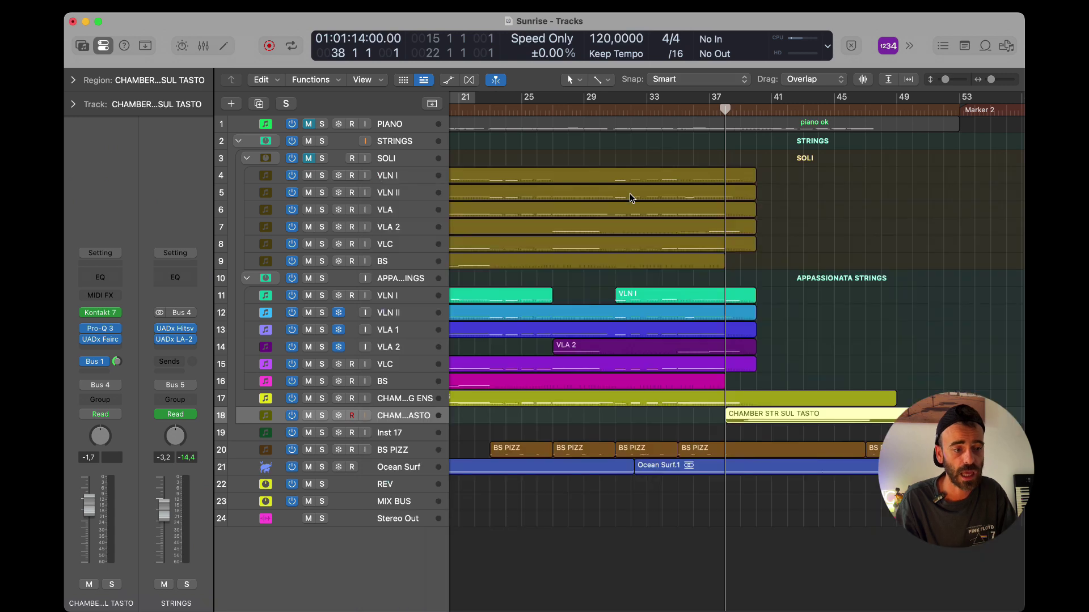
{"action": "key", "text": "space"}
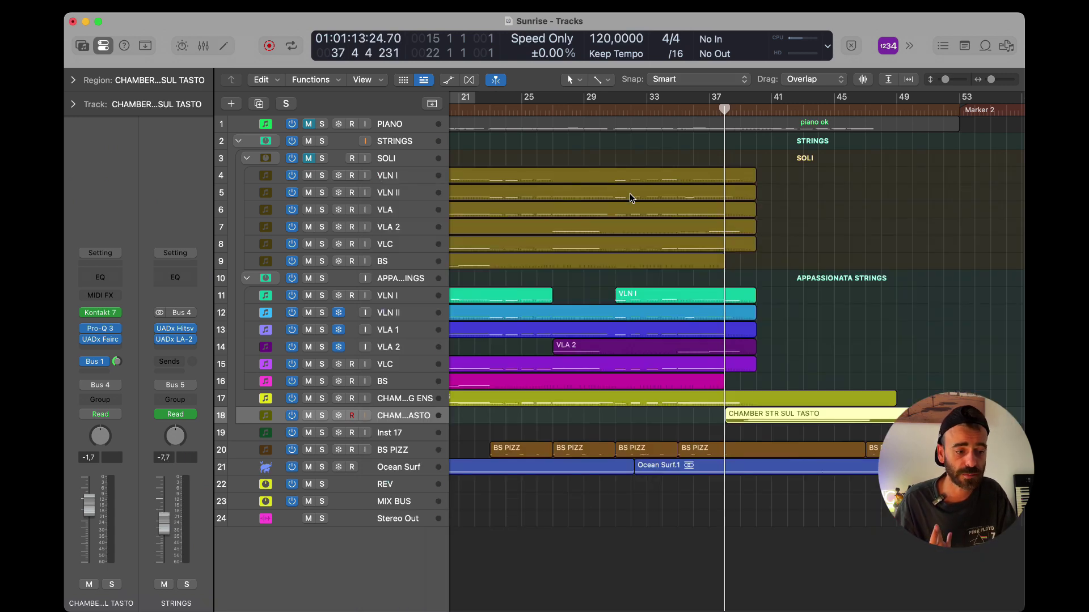